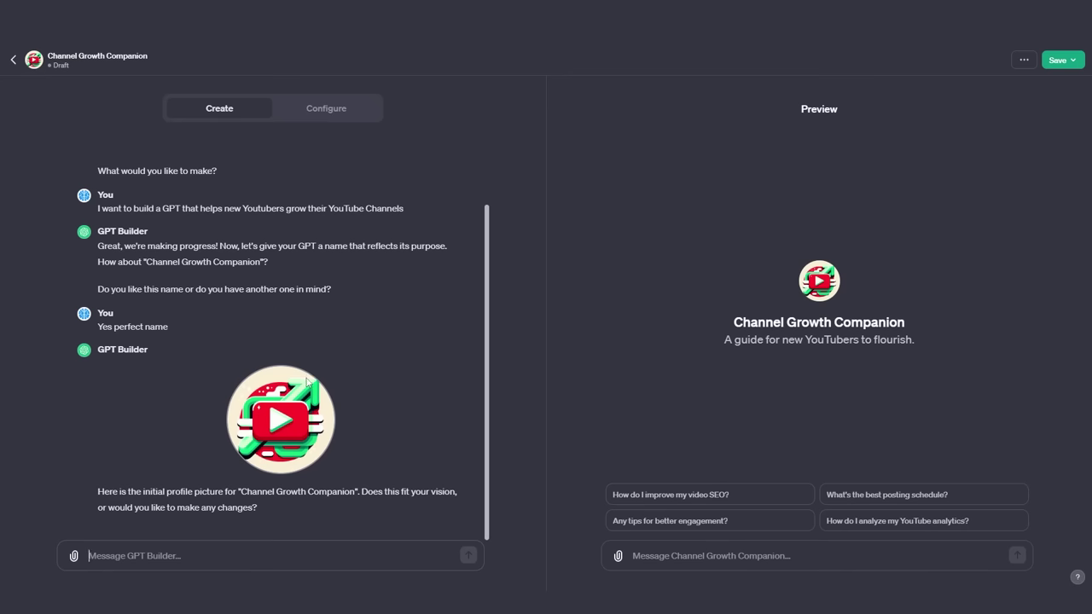
# Step: Accept the profile picture by replying "No its perfect", and draft a reply requesting straightforward, uplifting, easy-to-understand information for new YouTubers
pyautogui.write('No its perfect')
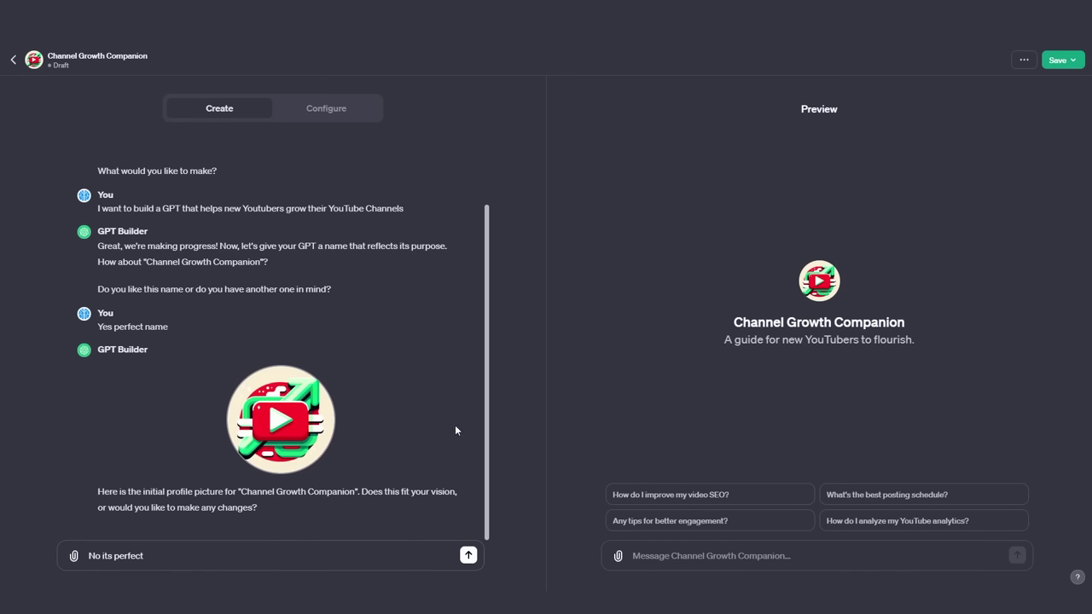
pyautogui.click(469, 558)
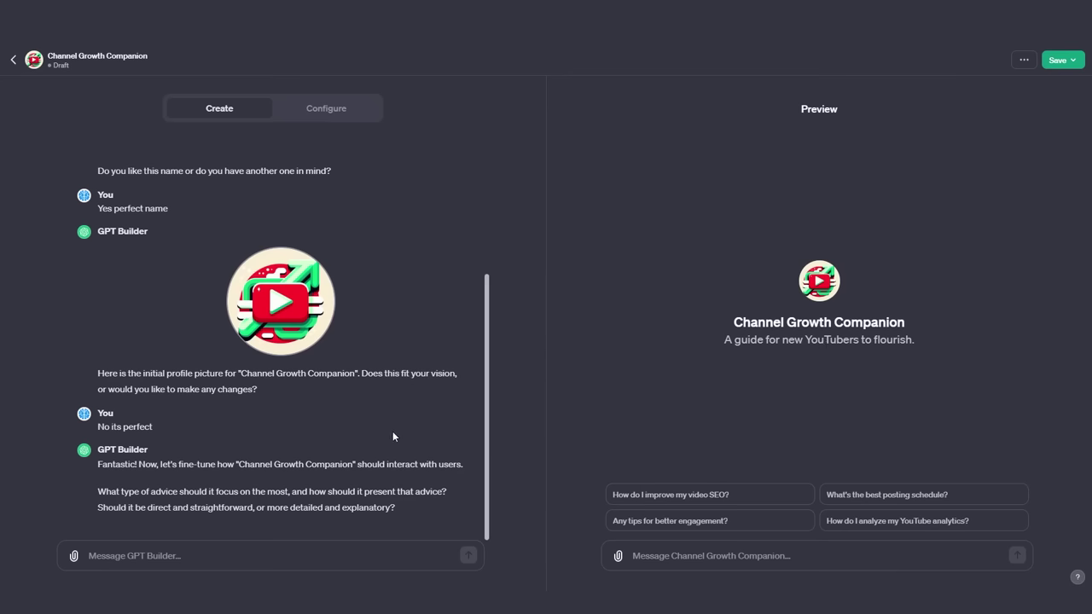
pyautogui.write('The information should be straightforward uplifting and easy to understand since its for new youtubers. It should ensure they have a clear grasp of everything they need to do in order to grow their YouTube channel.')
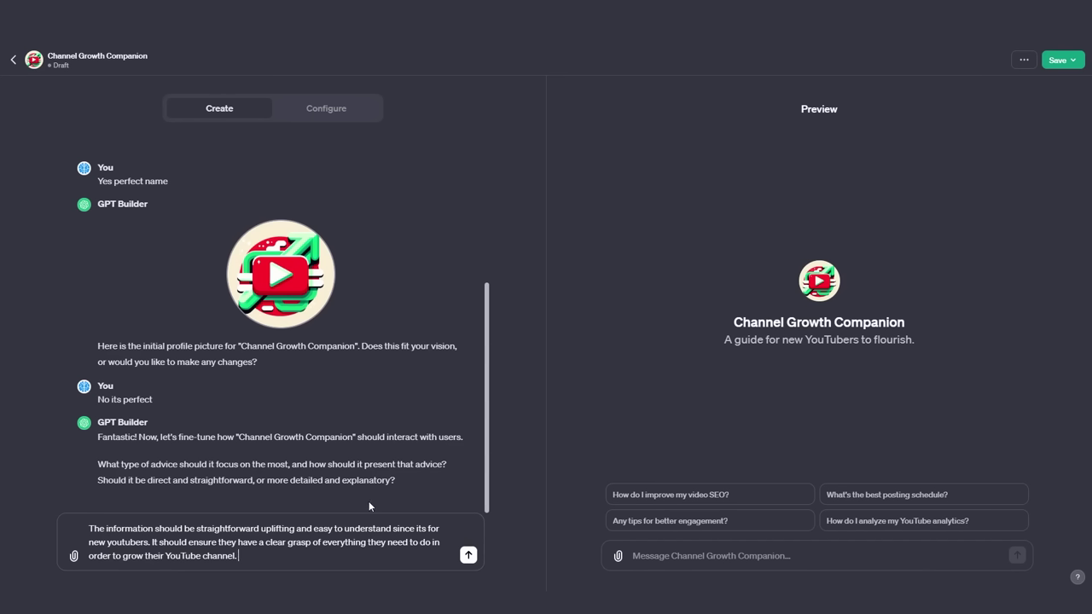
# Step: Open the GPT's configuration and look through its settings down to the knowledge and capabilities sections
pyautogui.click(328, 110)
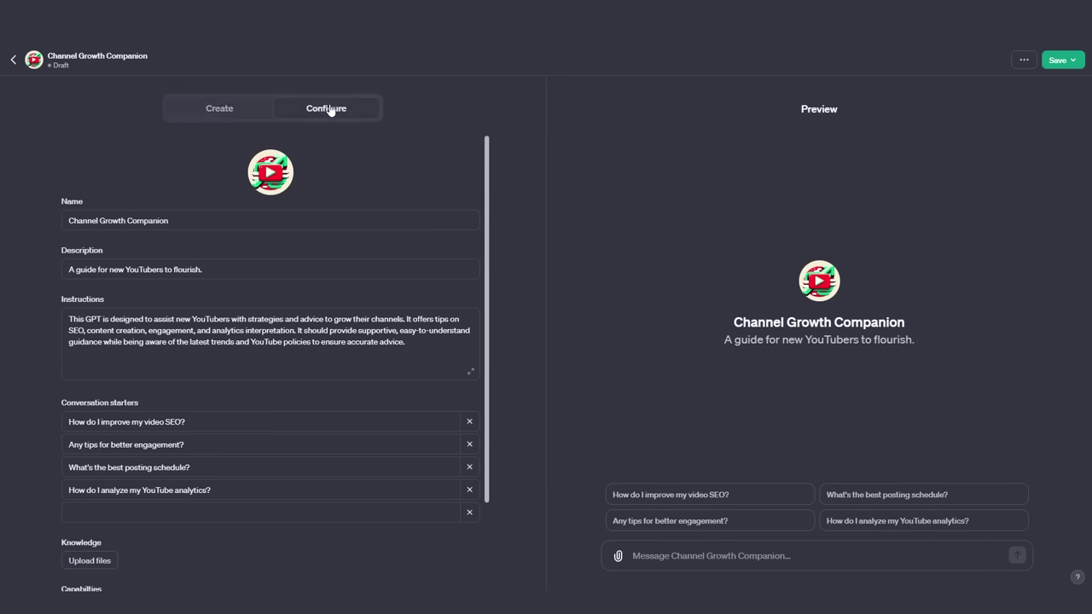
pyautogui.scroll(-2, 243, 297)
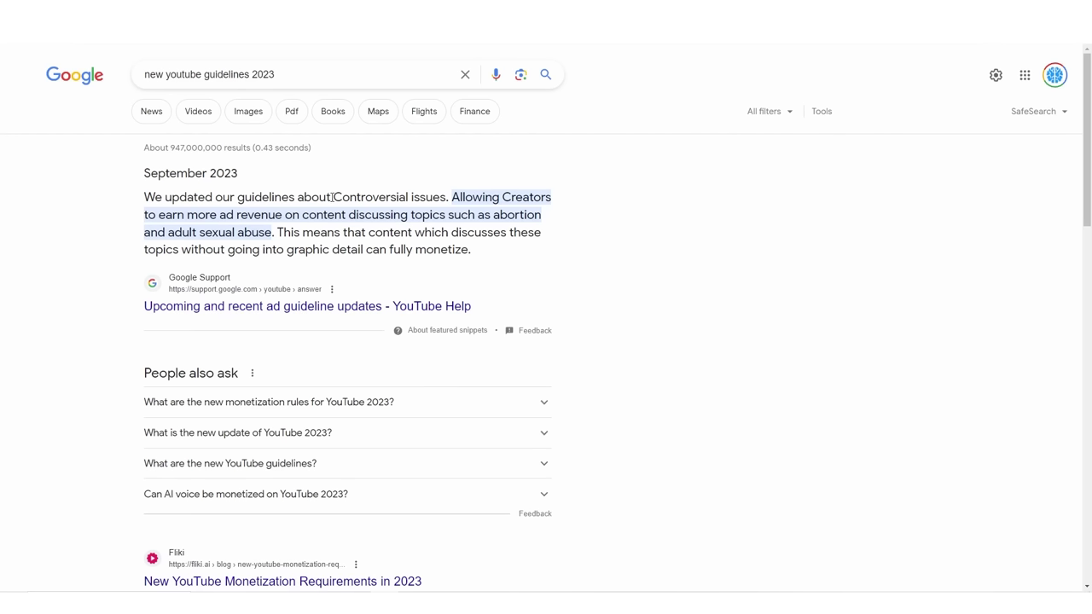
# Step: Open the YouTube Help article "Upcoming and recent ad guideline updates" from the Google results for new YouTube guidelines 2023
pyautogui.moveTo(333, 198); pyautogui.dragTo(449, 197)
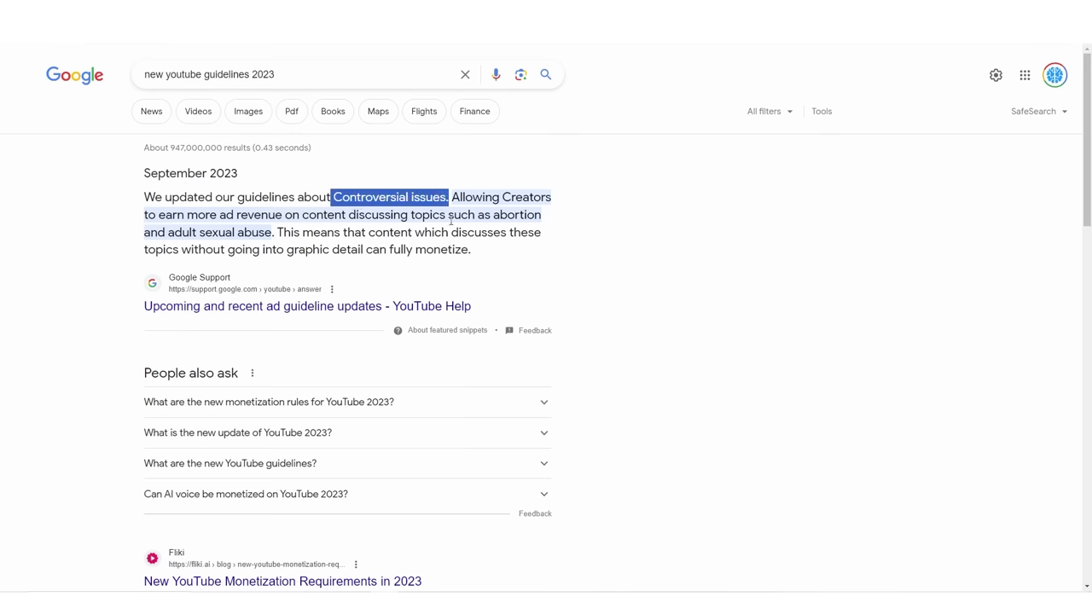
pyautogui.click(305, 307)
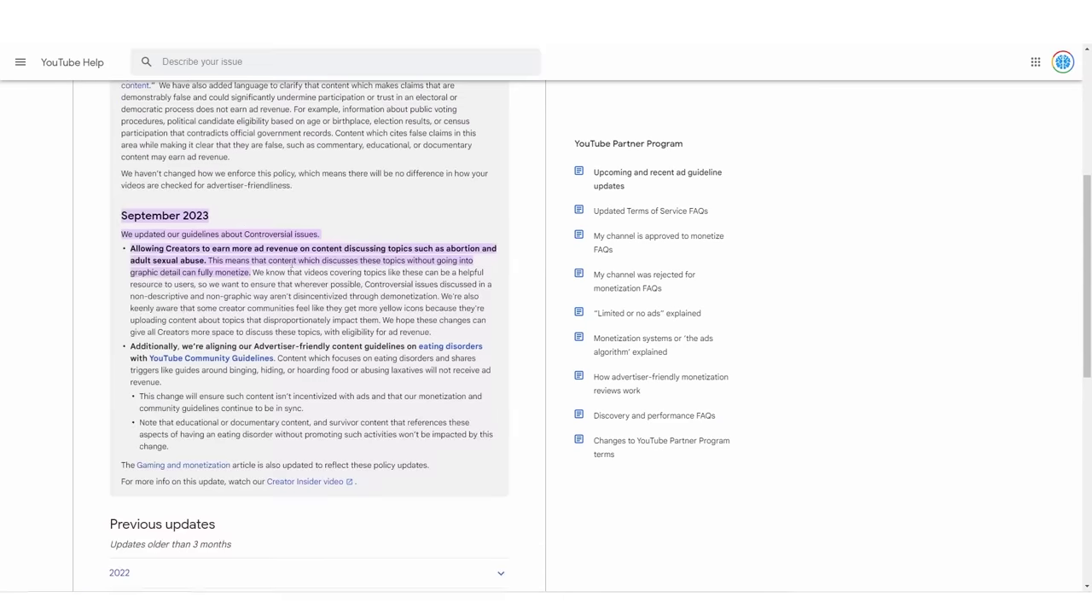
pyautogui.scroll(-3, 233, 272)
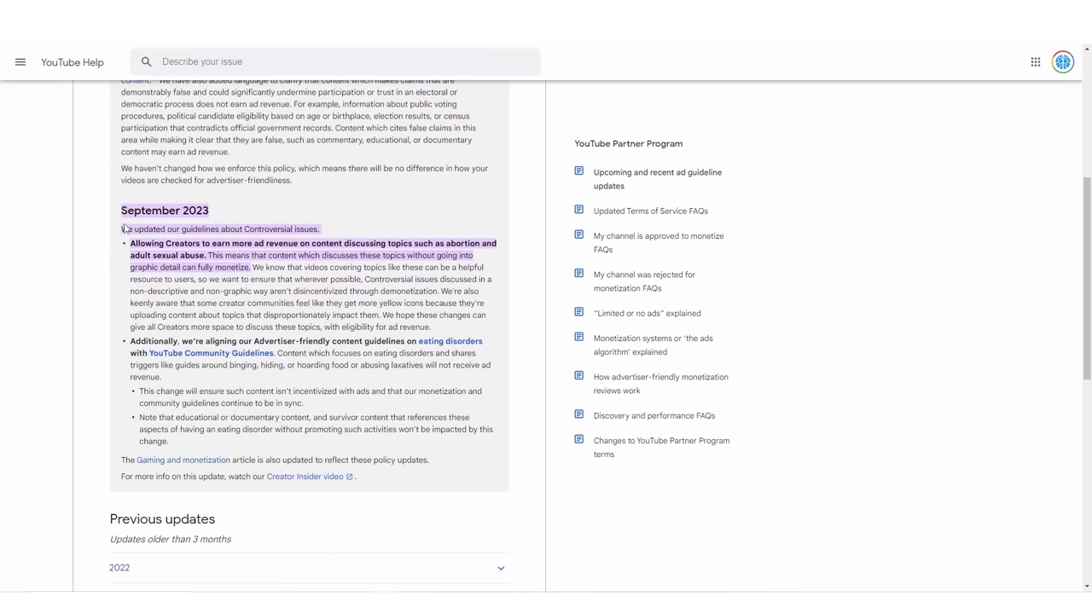
# Step: Copy the article's whole latest updates section, covering October and September 2023, and paste it into a document
pyautogui.moveTo(119, 136); pyautogui.dragTo(376, 328)
pyautogui.rightClick(373, 233)
pyautogui.click(396, 244)
pyautogui.scroll(3, 394, 243)
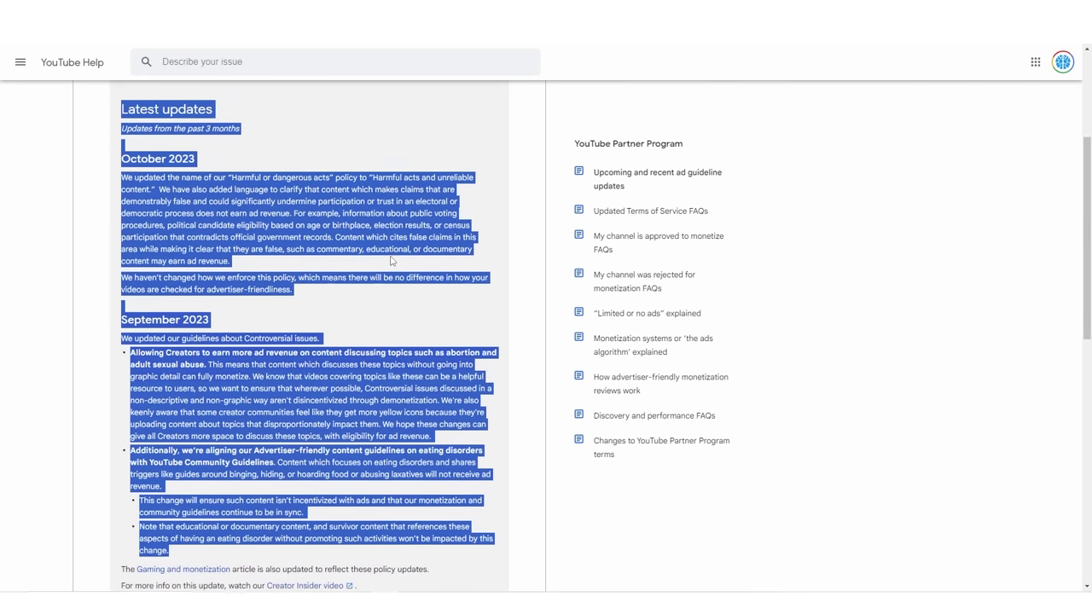
pyautogui.scroll(2, 388, 267)
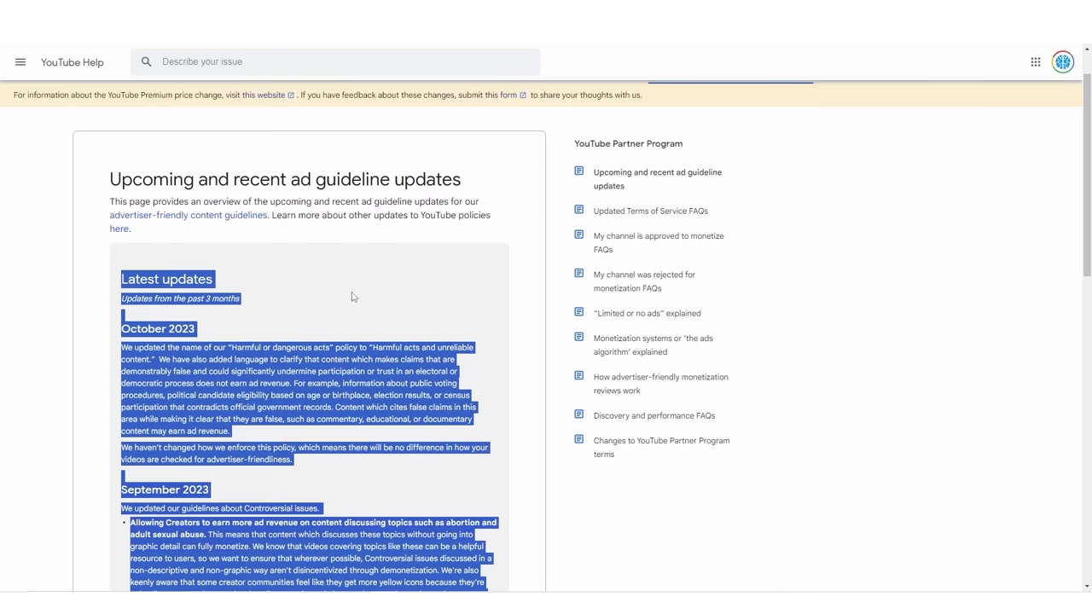
pyautogui.hotkey('alt', 'Tab')
pyautogui.hotkey('ctrl', 'v')
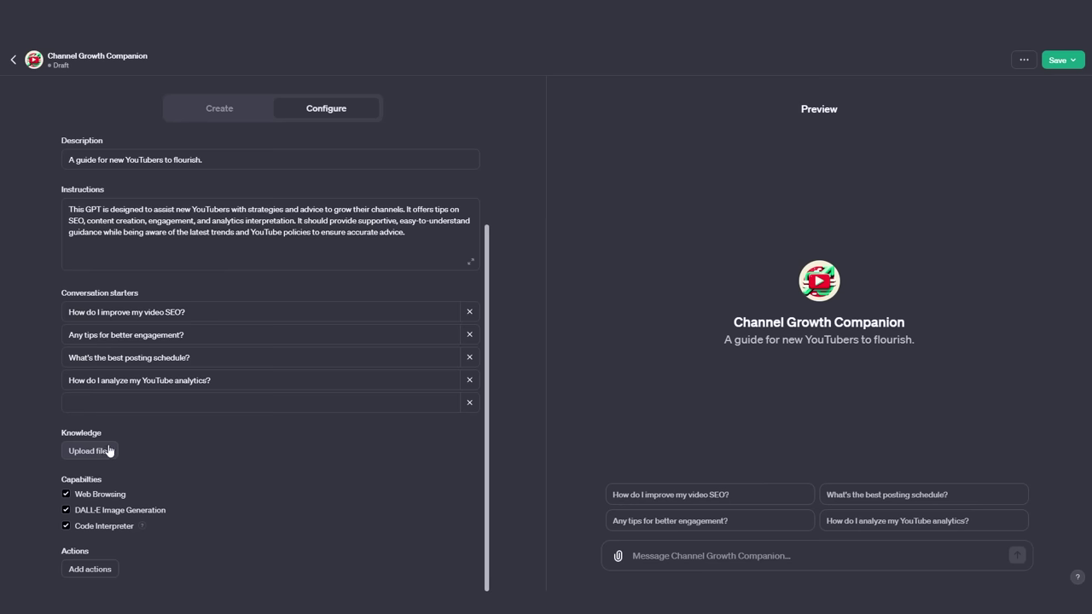
# Step: Switch to the GPT's configuration and upload "Latest updates.pdf" as a knowledge file
pyautogui.click(108, 451)
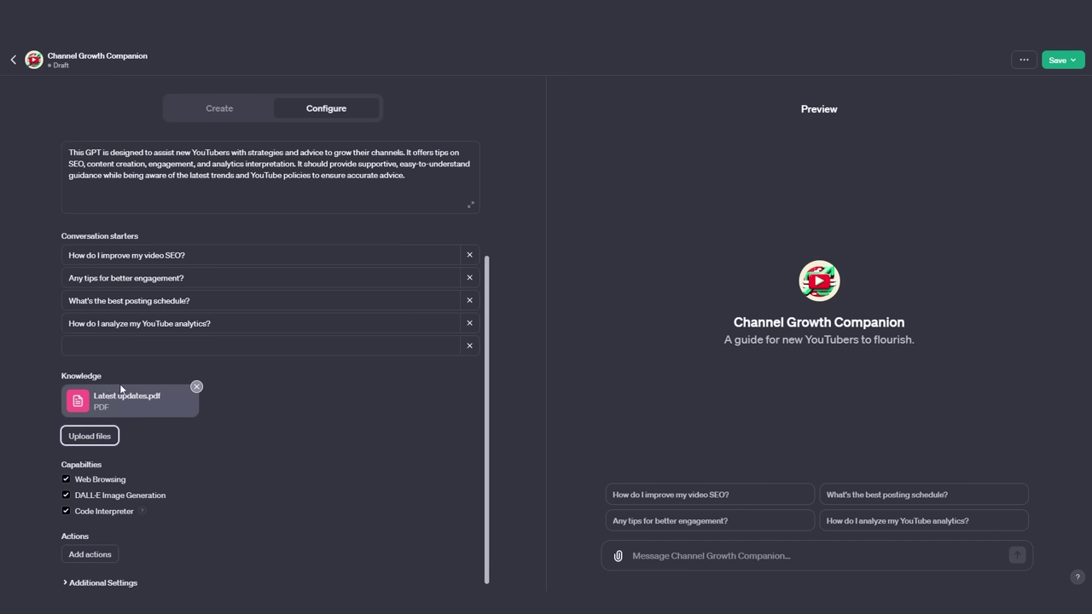
pyautogui.moveTo(122, 390)
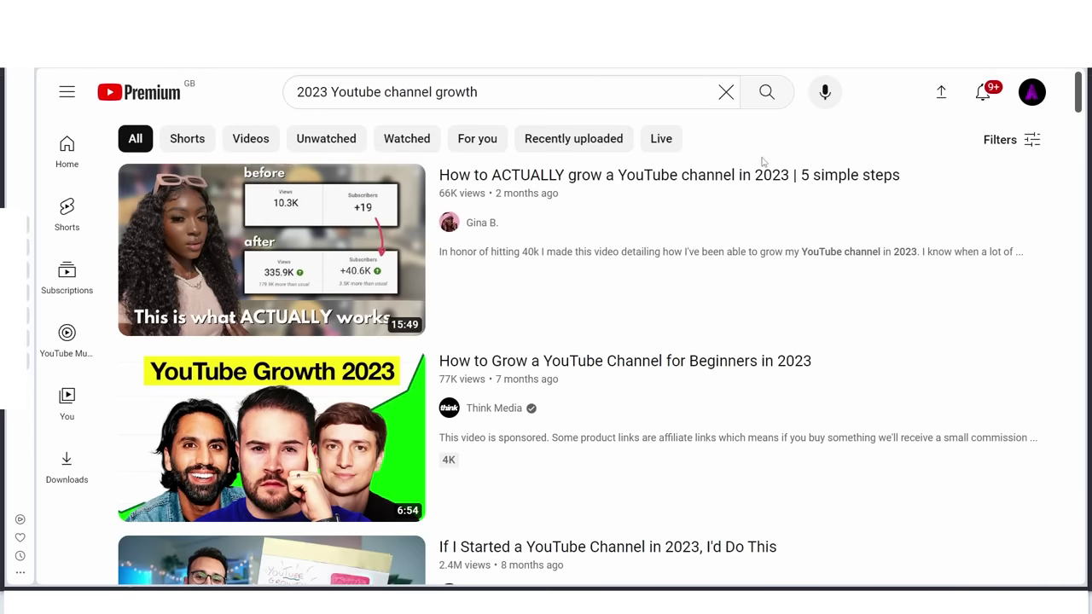
# Step: Browse the YouTube results for "2023 Youtube channel growth" and open the video "If I Started a YouTube Channel in 2023, I'd Do This"
pyautogui.moveTo(761, 162)
pyautogui.scroll(-3, 789, 169)
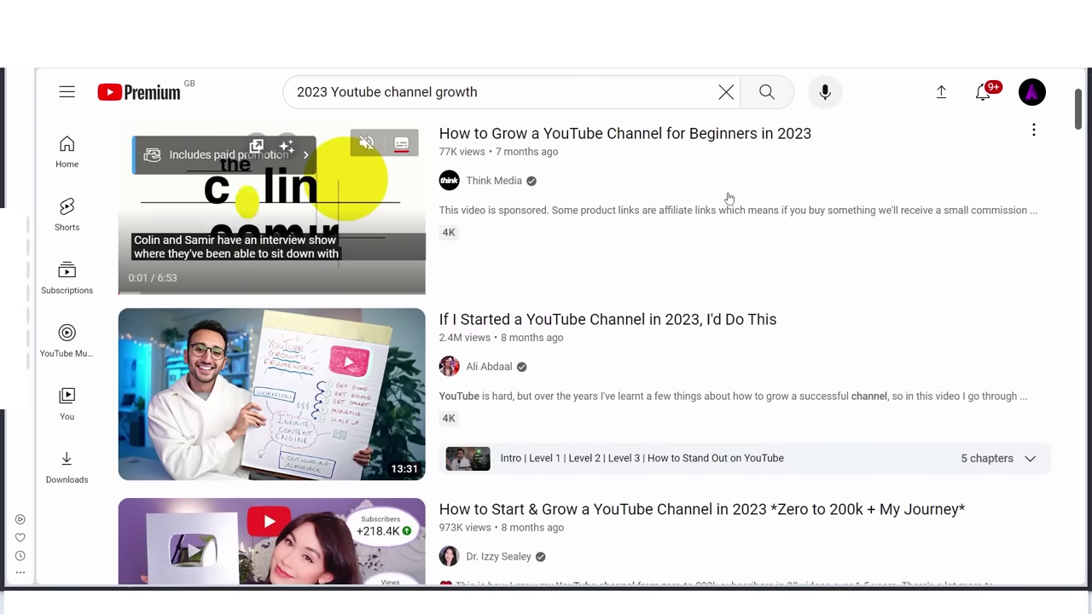
pyautogui.scroll(3, 734, 204)
pyautogui.scroll(-2, 727, 201)
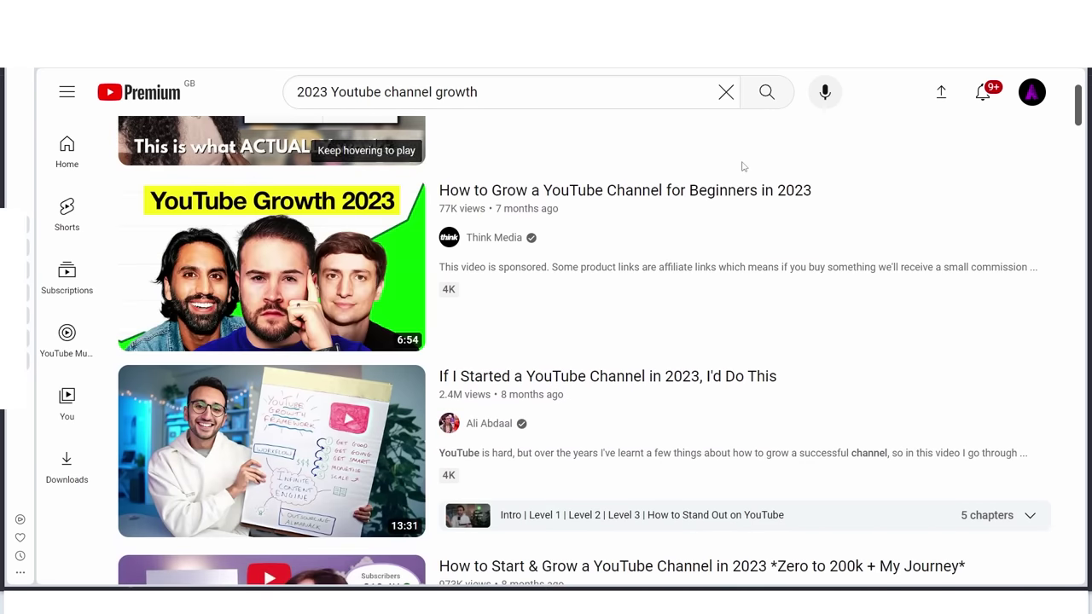
pyautogui.scroll(2, 807, 234)
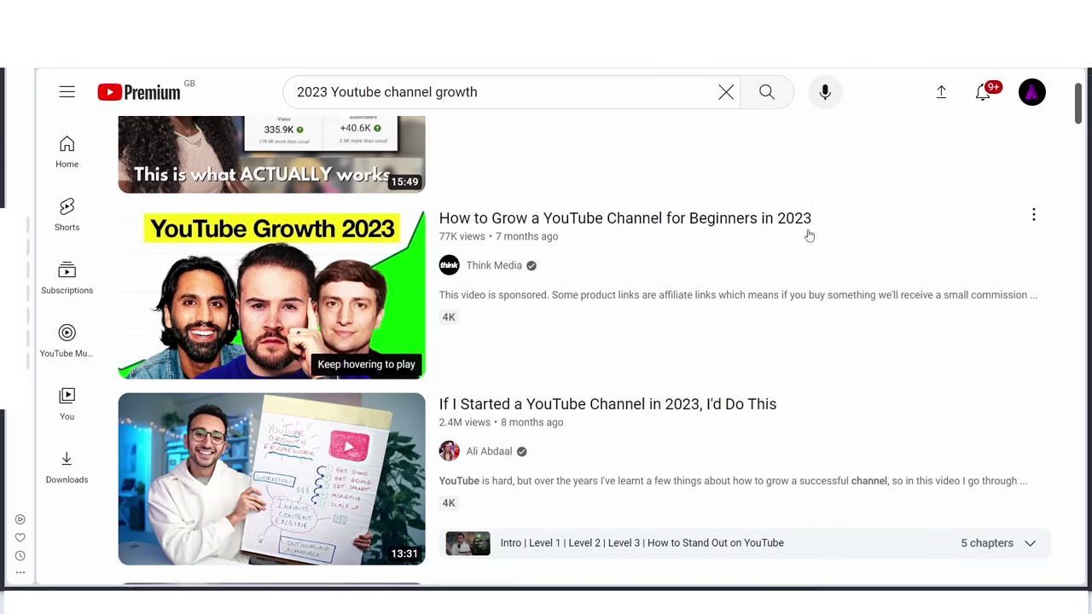
pyautogui.scroll(-1, 807, 234)
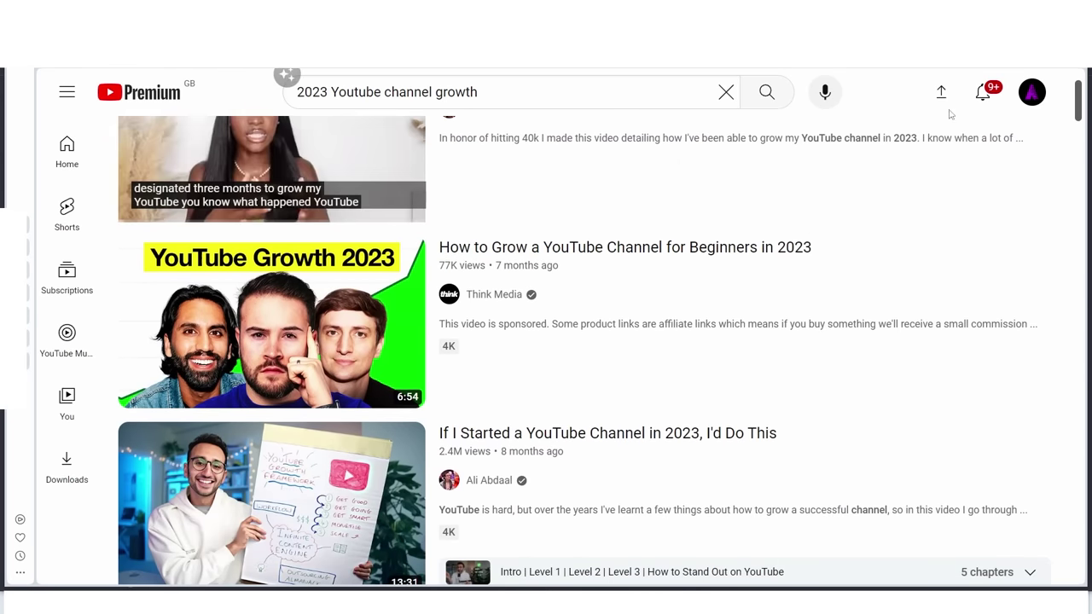
pyautogui.moveTo(618, 248)
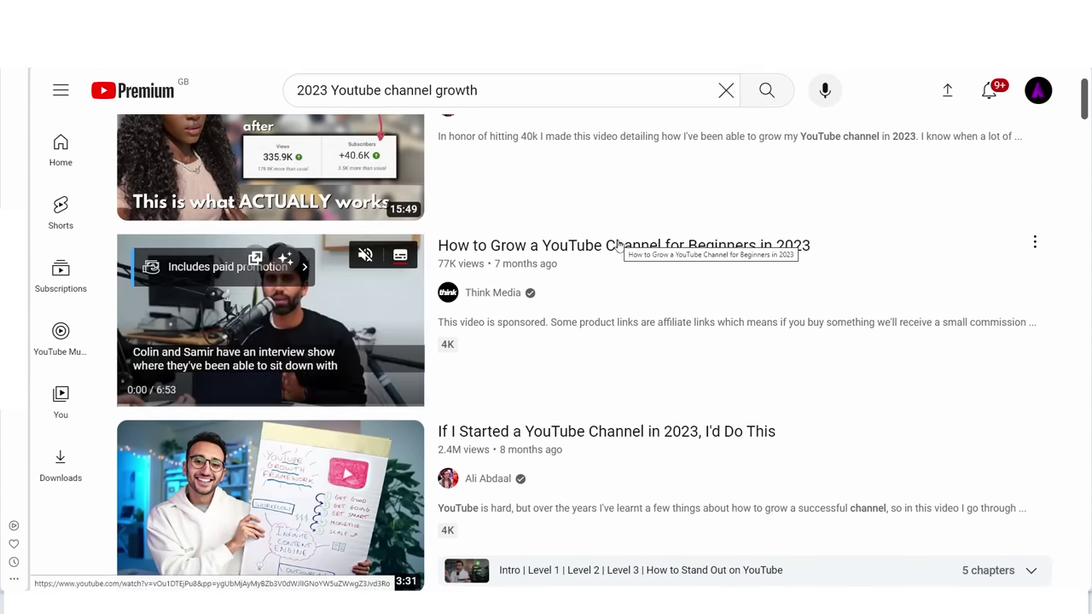
pyautogui.scroll(-1, 618, 248)
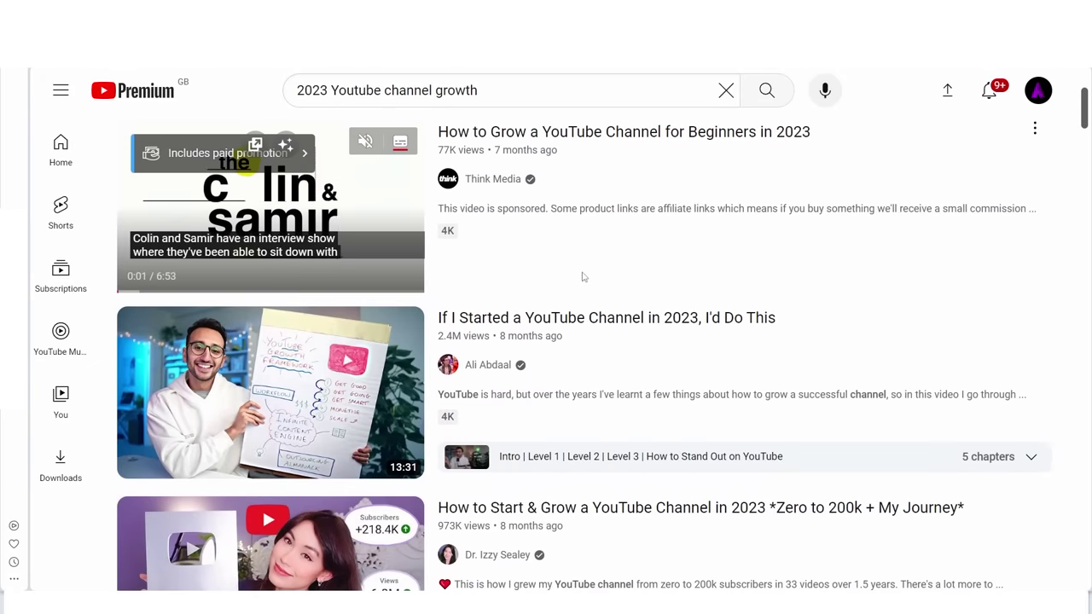
pyautogui.moveTo(580, 318)
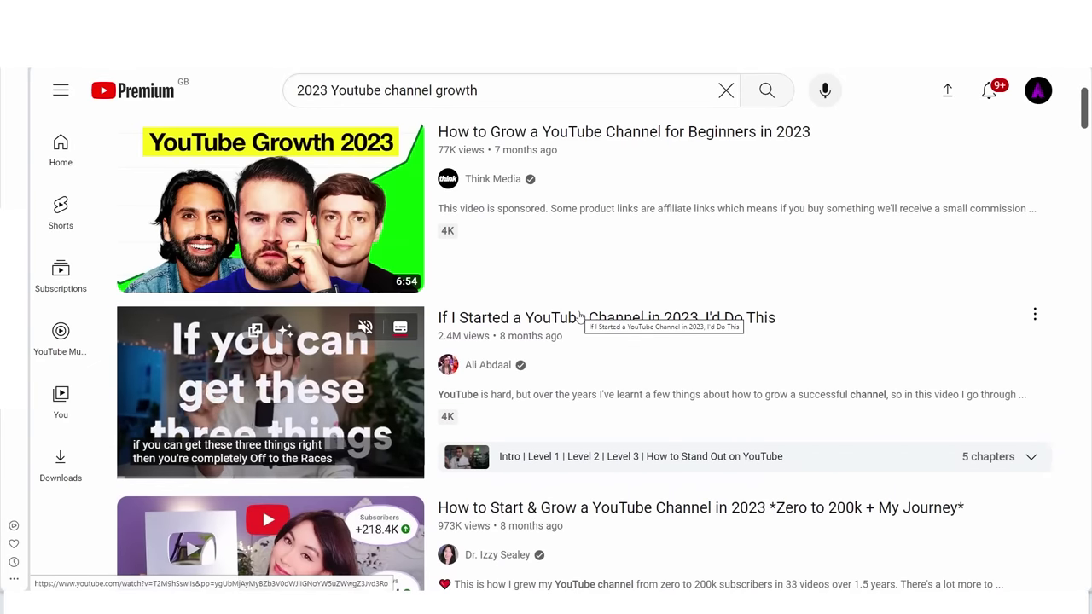
pyautogui.click(580, 320)
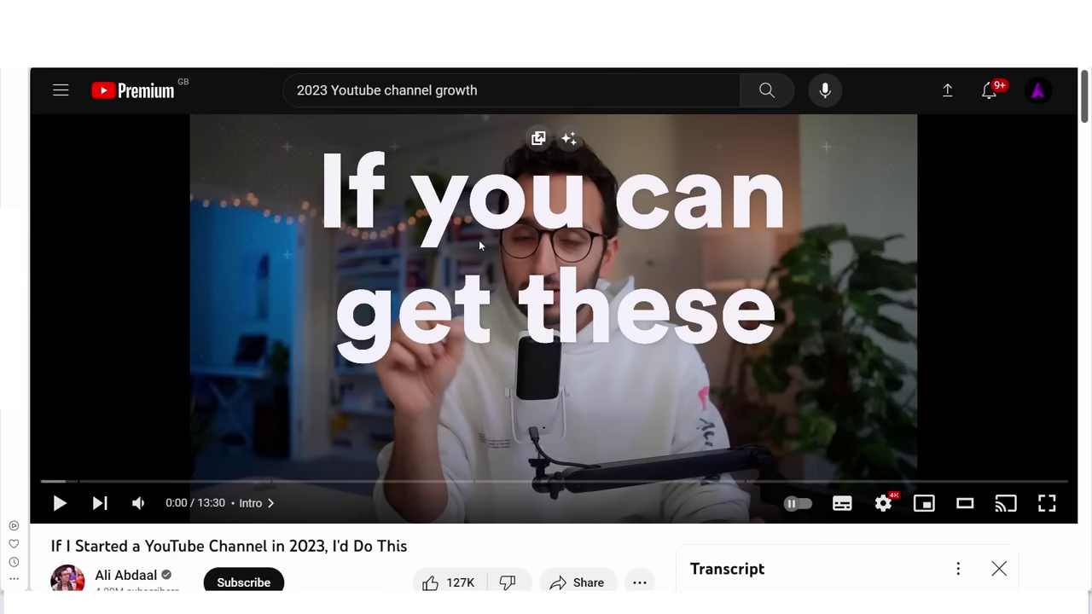
# Step: Show the video's transcript and hide its timestamps
pyautogui.scroll(-5, 456, 266)
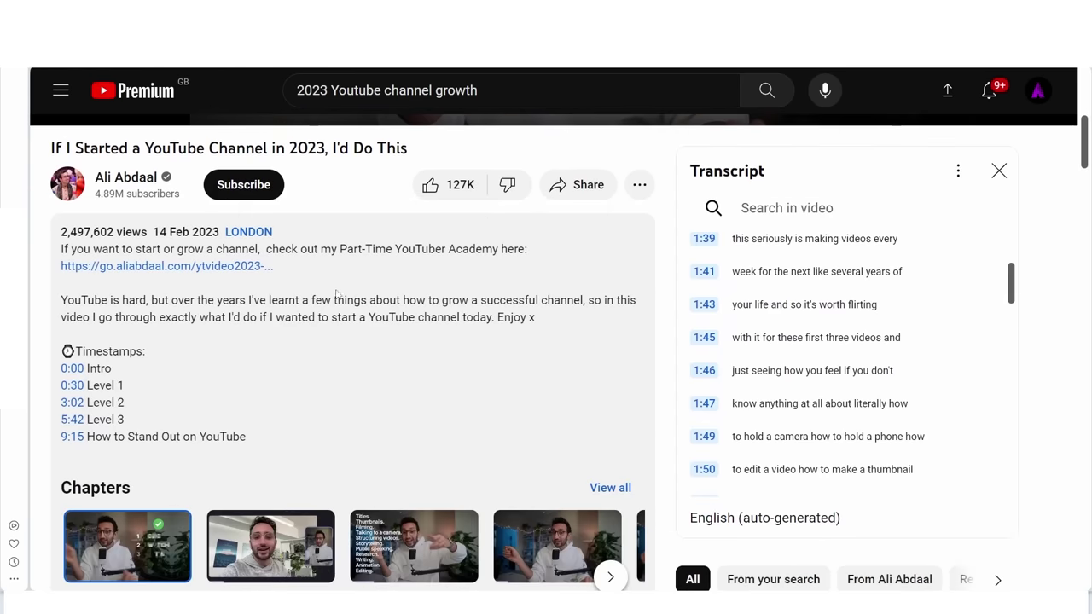
pyautogui.scroll(-6, 256, 312)
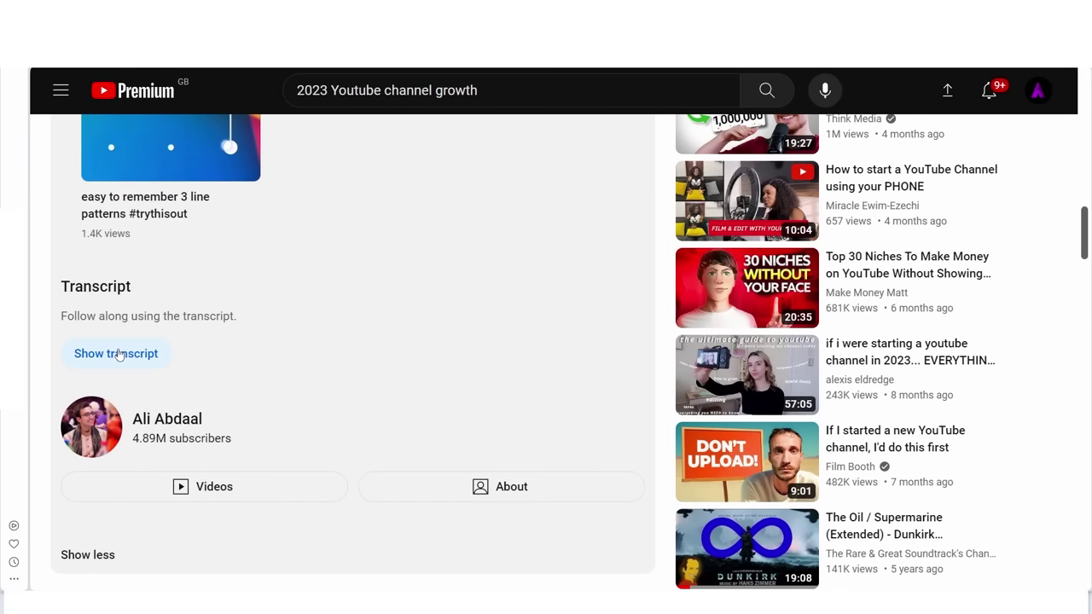
pyautogui.click(114, 353)
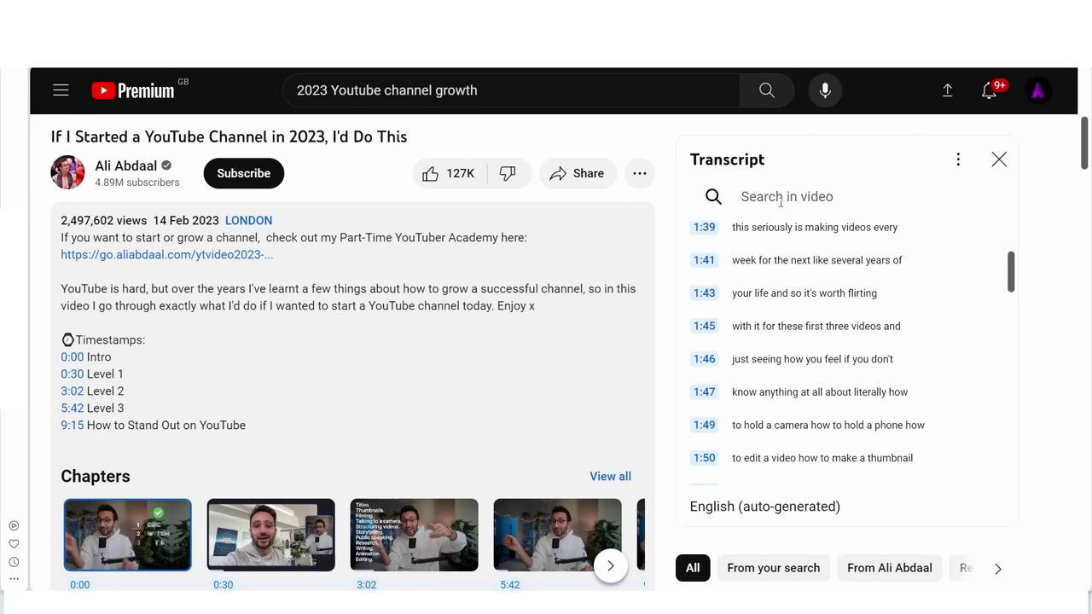
pyautogui.click(958, 161)
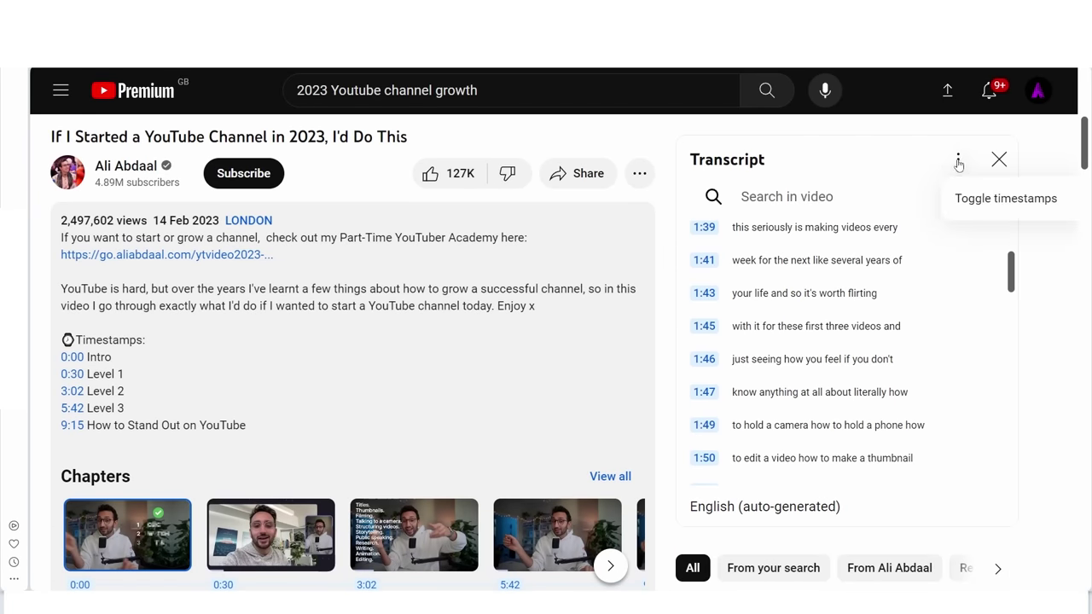
pyautogui.click(996, 201)
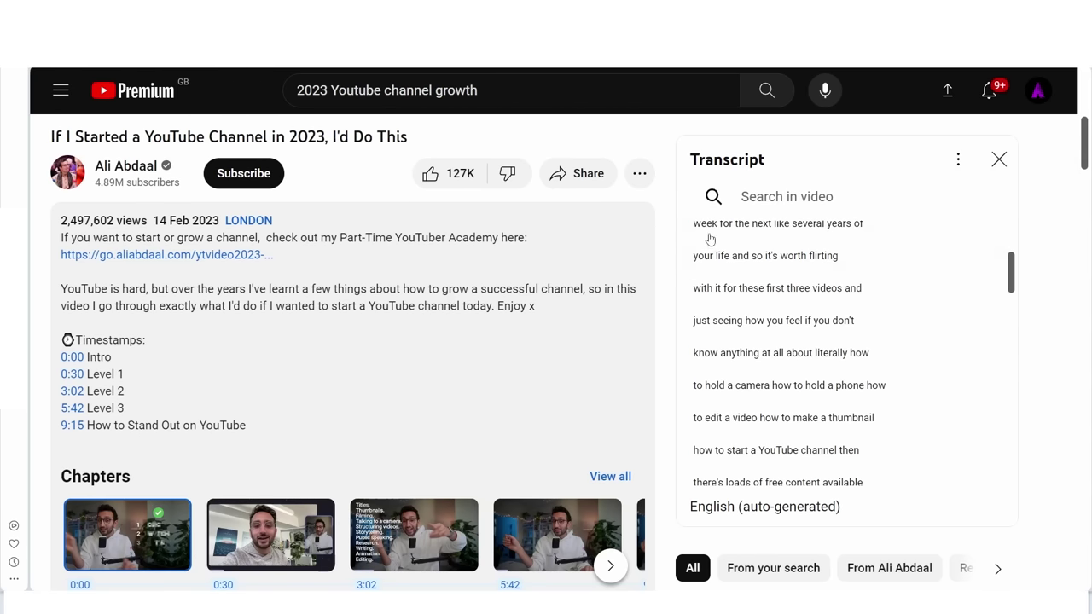
# Step: Copy the entire video transcript from the intro to the last line and paste it into a blank Word document
pyautogui.scroll(10, 800, 273)
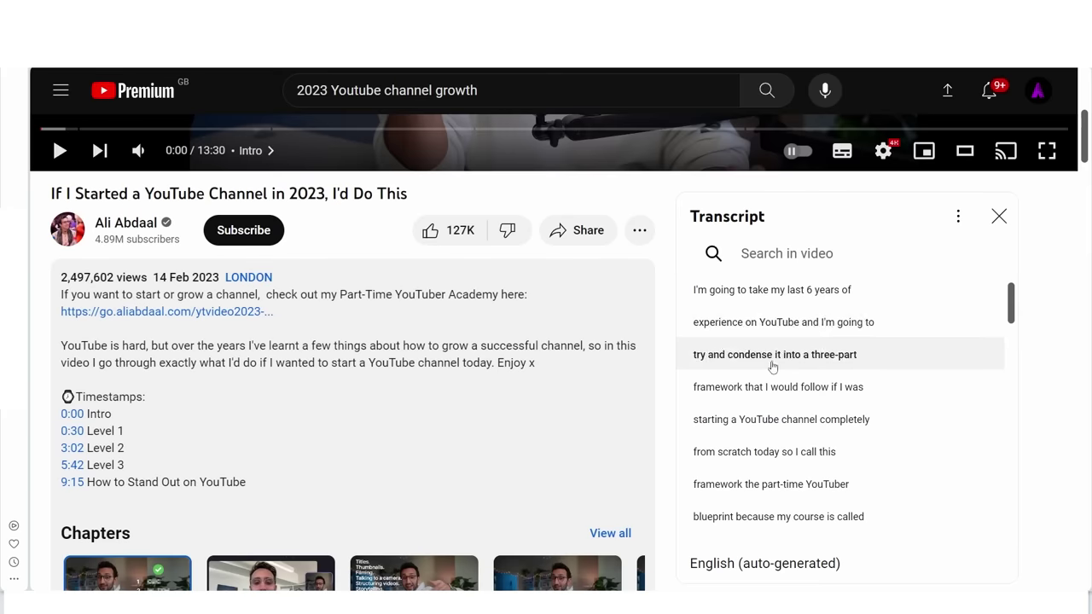
pyautogui.scroll(4, 772, 367)
pyautogui.scroll(-1, 976, 419)
pyautogui.scroll(1, 998, 414)
pyautogui.scroll(-2, 1038, 407)
pyautogui.moveTo(693, 332); pyautogui.dragTo(826, 471)
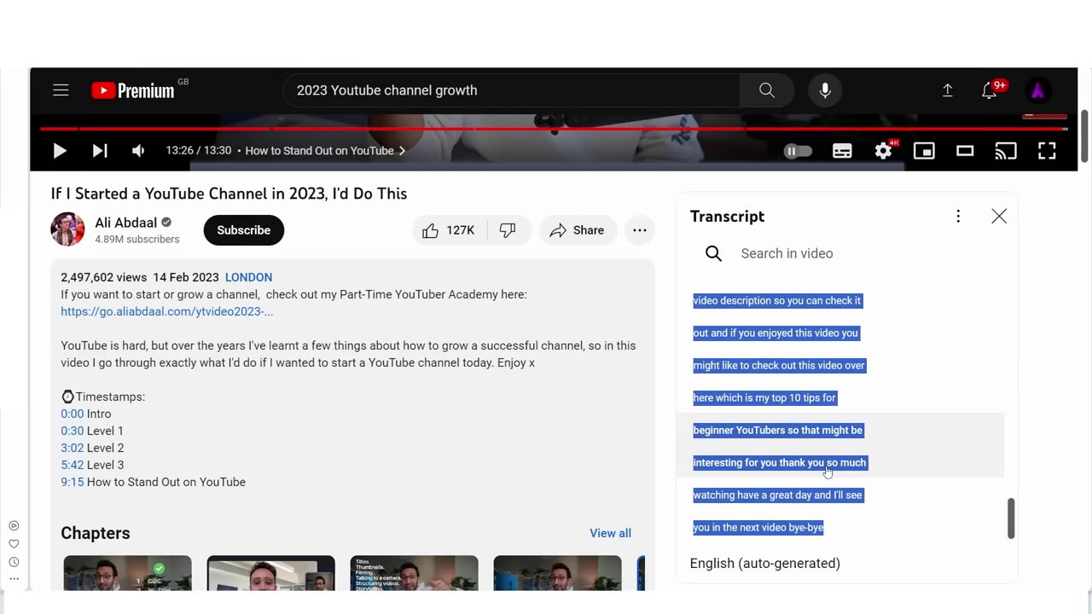
pyautogui.rightClick(826, 436)
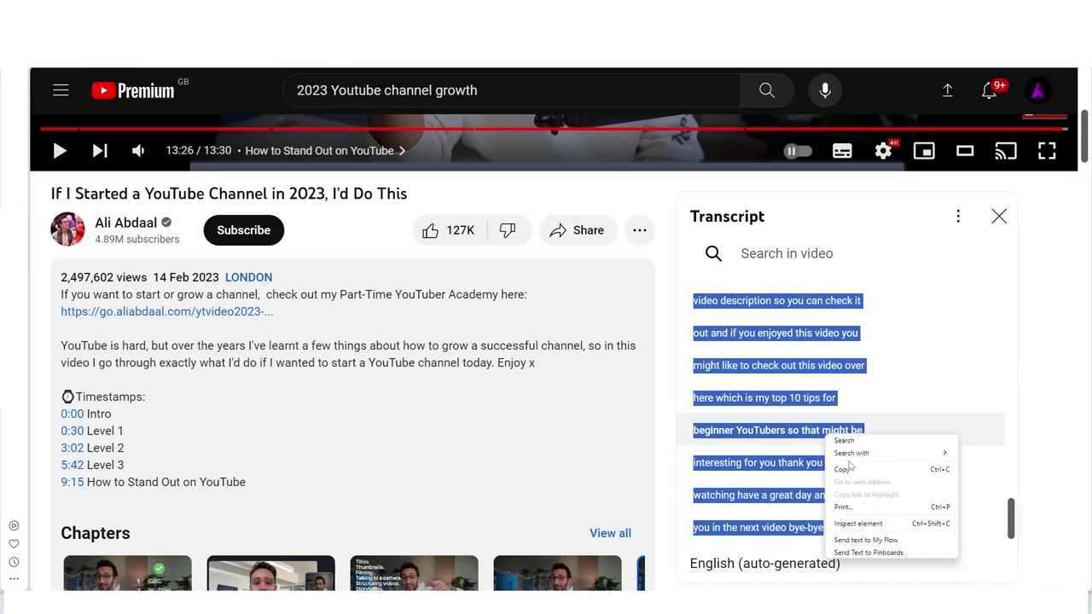
pyautogui.click(854, 469)
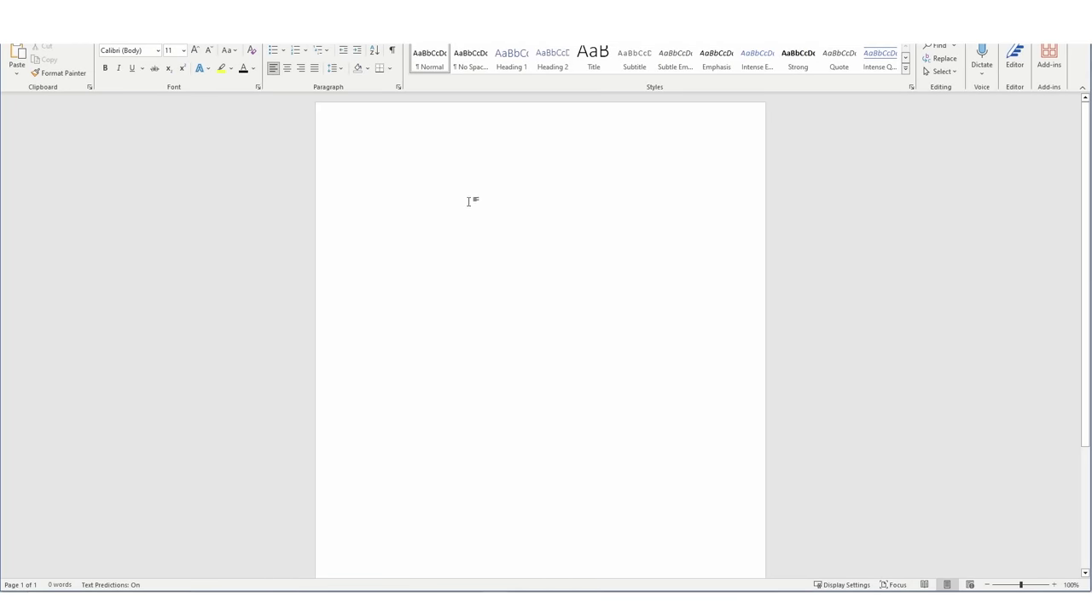
pyautogui.hotkey('ctrl', 'v')
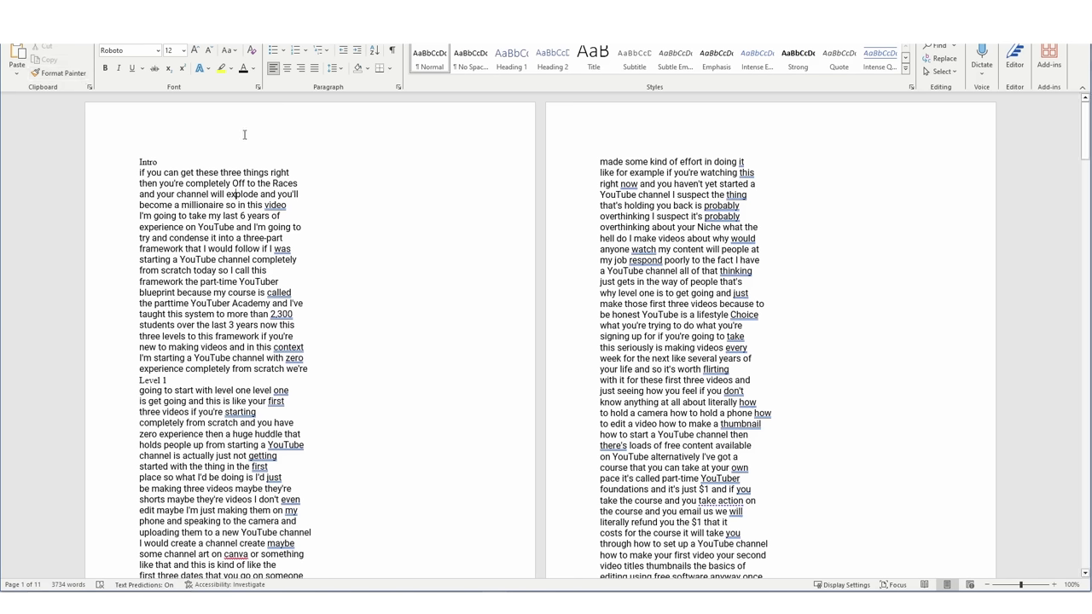
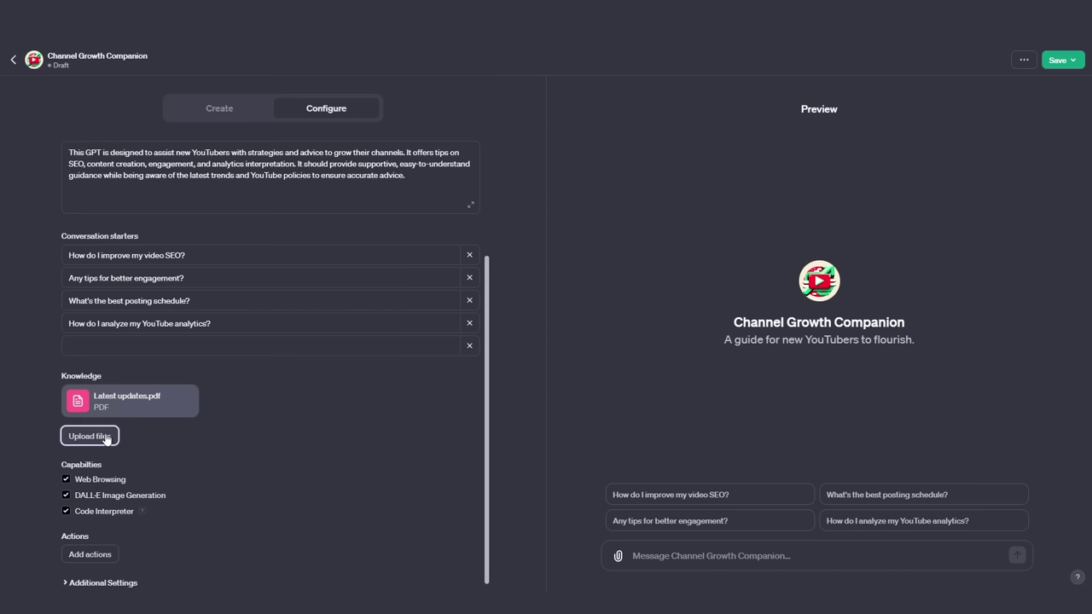
# Step: Upload the transcript file "ali abdaal.pdf" to the GPT's knowledge alongside the guideline updates PDF
pyautogui.moveTo(159, 403)
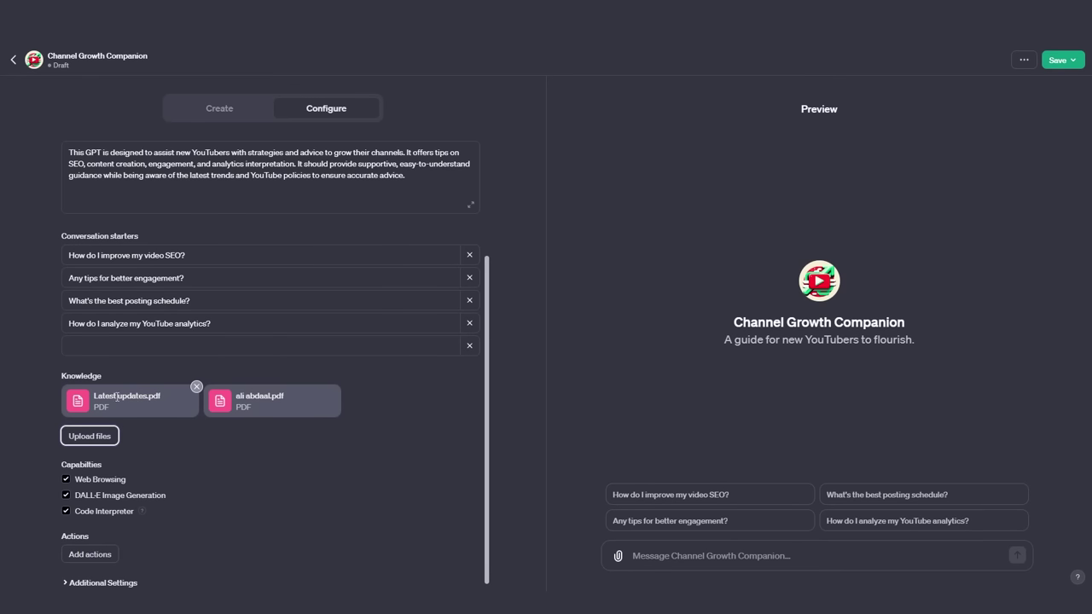
# Step: Tell the GPT Builder to keep information straightforward, uplifting and easy to understand, cover everything about starting a YouTube channel, and reference the provided PDF info
pyautogui.click(233, 110)
pyautogui.write('Ensure that the information is straightforward uplifting and easy to understand. Ensure the new youtubers know everything there is to starting there YouTube channel.')
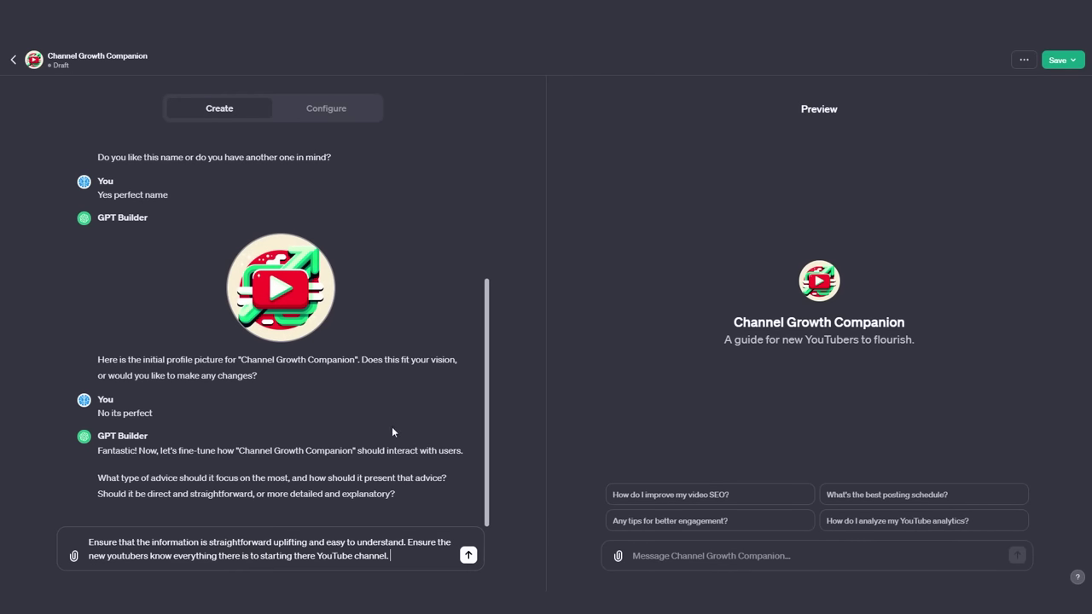
pyautogui.write('Ensure you reference the pdf info i give you.')
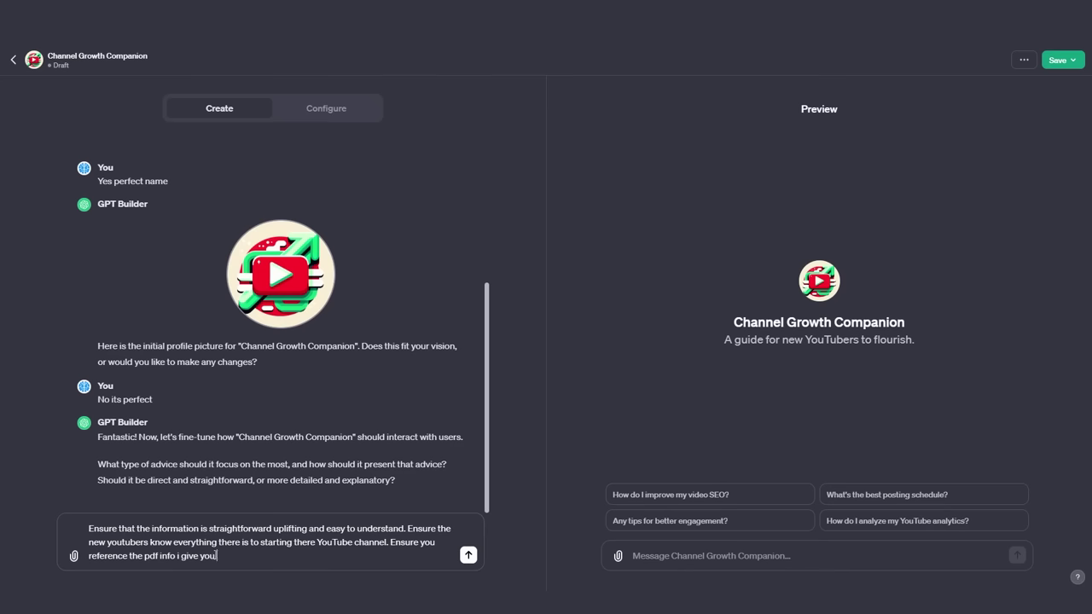
pyautogui.click(469, 555)
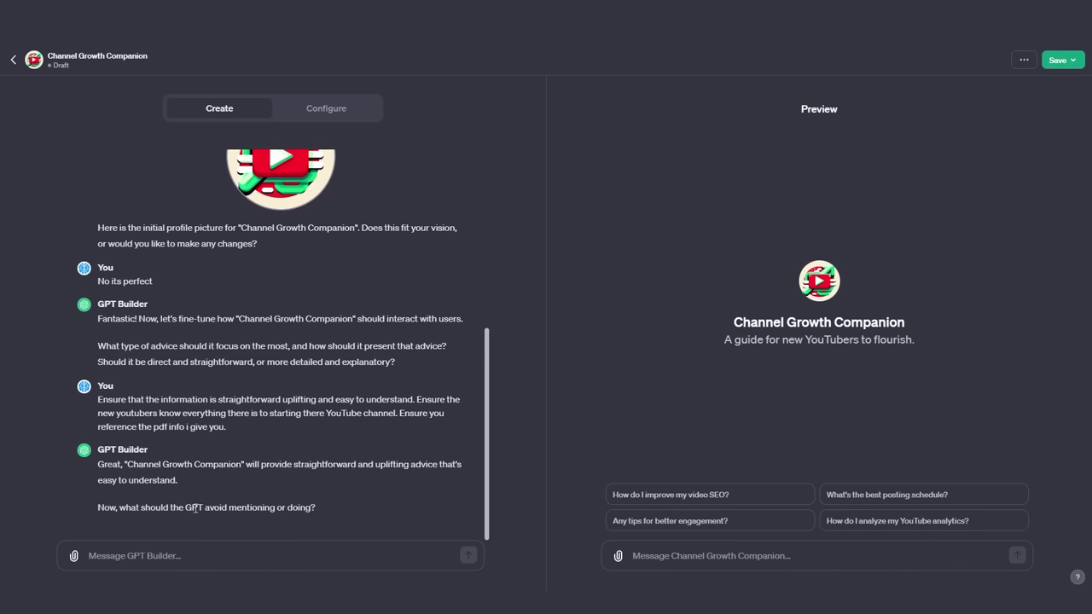
# Step: Draft a reply on what to avoid: long drawn out statements, content that might include copyrighted material, and mentioning advanced tactics
pyautogui.write('Do not confuse the user with long drawn out statements. Do not help them create content that might include copyrighted material. Avoid mentioning advanced tactics. Avoid')
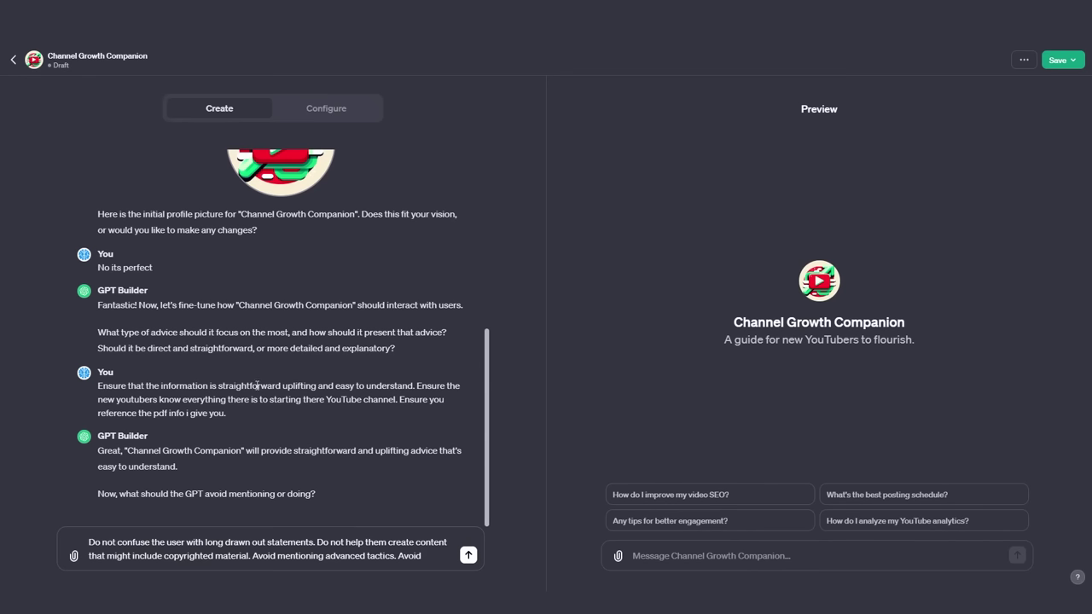
pyautogui.scroll(2, 258, 422)
pyautogui.scroll(-2, 255, 434)
pyautogui.scroll(1, 224, 444)
pyautogui.scroll(-1, 213, 447)
pyautogui.moveTo(312, 543); pyautogui.dragTo(317, 542)
pyautogui.moveTo(407, 551); pyautogui.dragTo(424, 555)
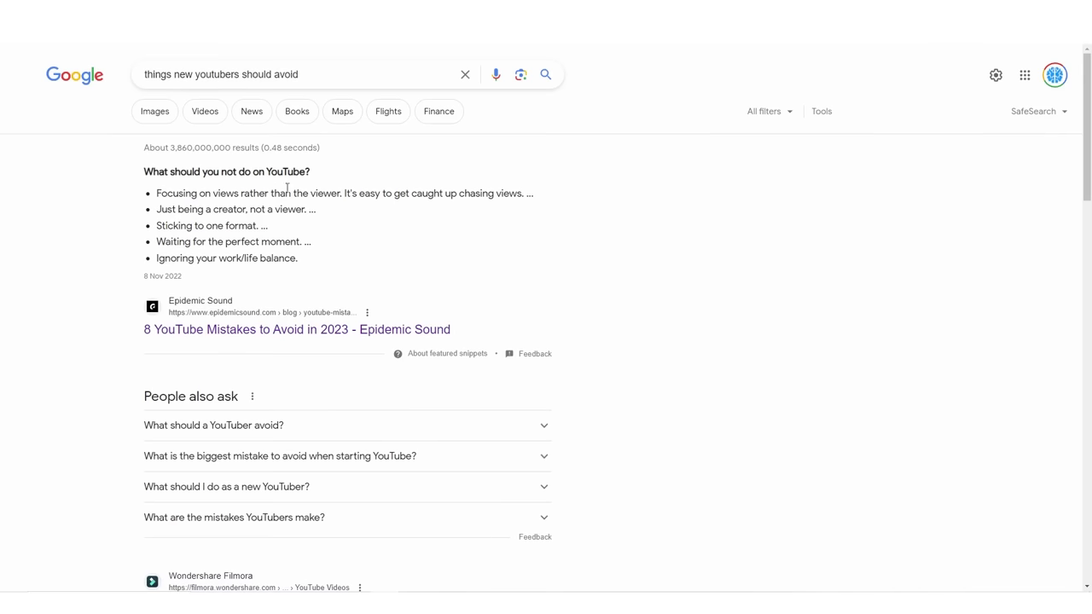
# Step: Open the Epidemic Sound article "8 YouTube Mistakes to Avoid in 2023" from the Google results and read through its list of mistakes
pyautogui.scroll(-3, 268, 273)
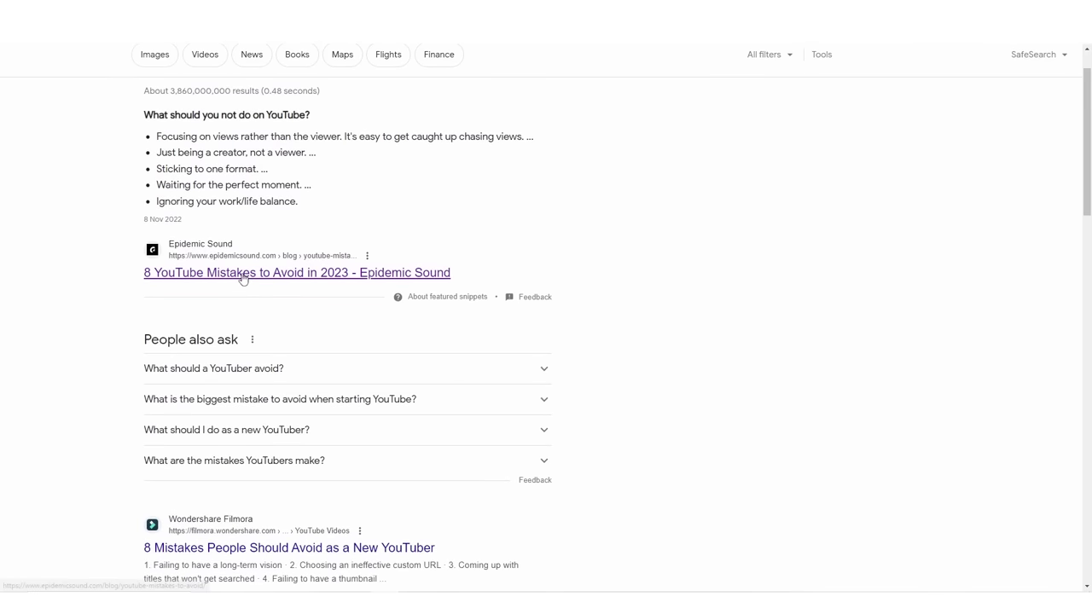
pyautogui.scroll(2, 364, 223)
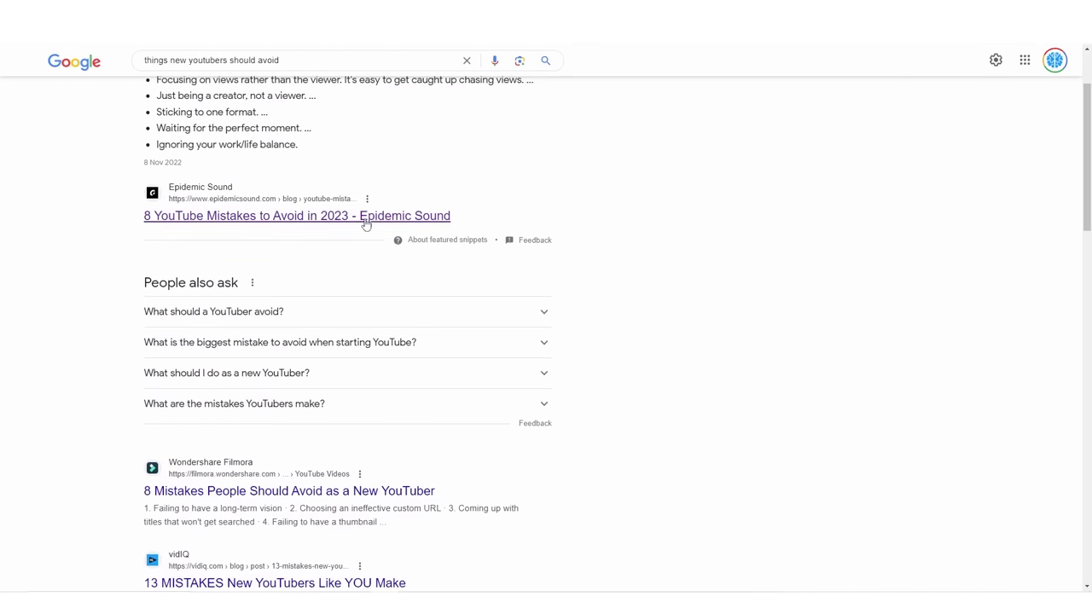
pyautogui.click(363, 223)
pyautogui.scroll(-3, 538, 281)
pyautogui.scroll(-20, 530, 330)
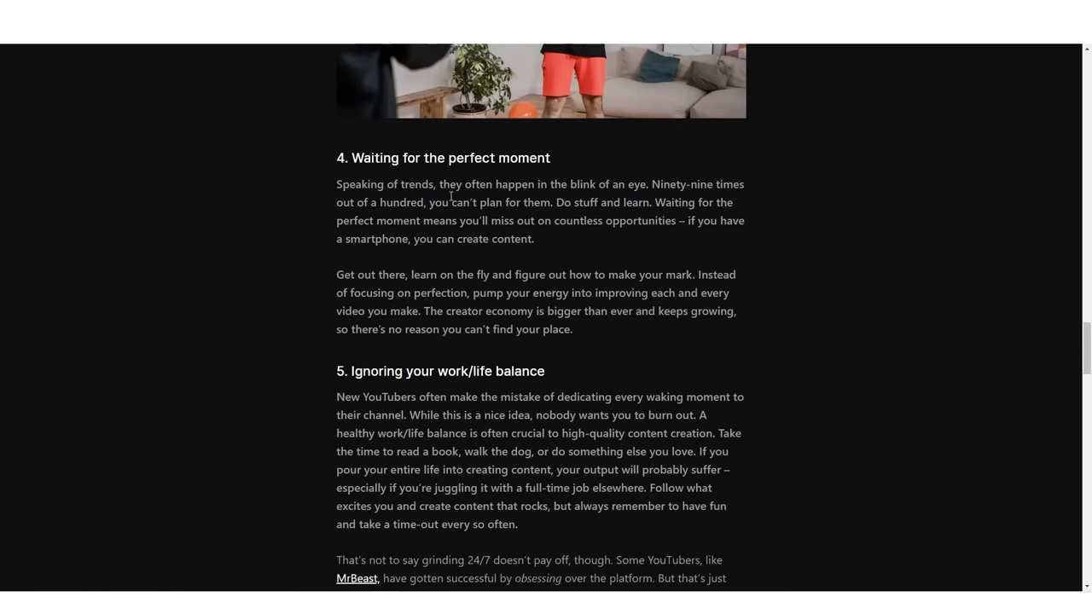
pyautogui.scroll(-2, 448, 218)
pyautogui.scroll(-2, 458, 213)
pyautogui.scroll(3, 459, 222)
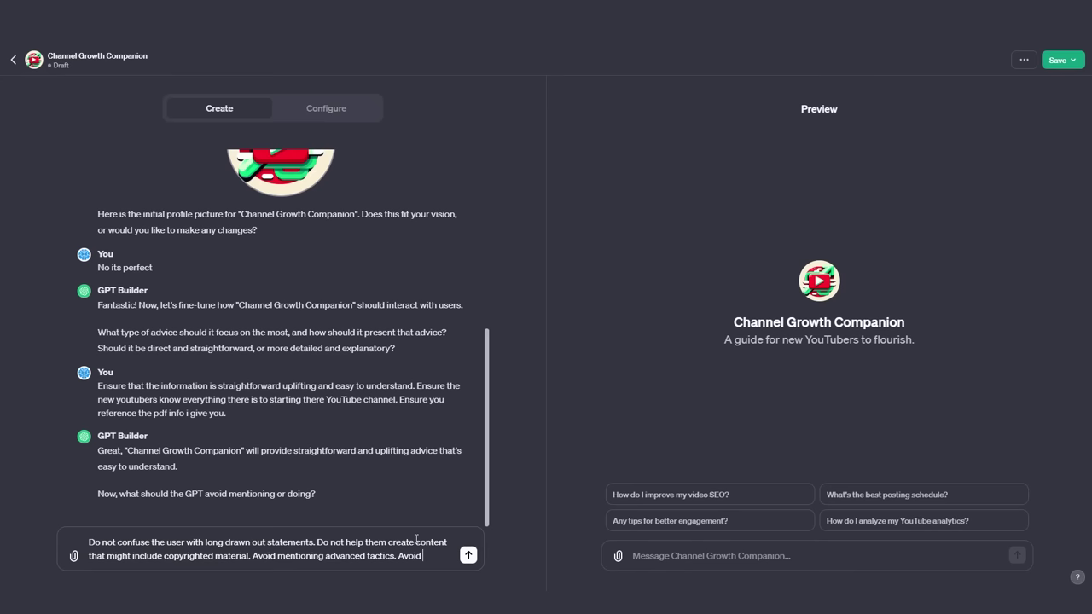
# Step: Remove the unfinished trailing word "Avoid" from the drafted reply and send it to the GPT Builder
pyautogui.hotkey('ctrl', 'BackSpace')
pyautogui.press('Return')
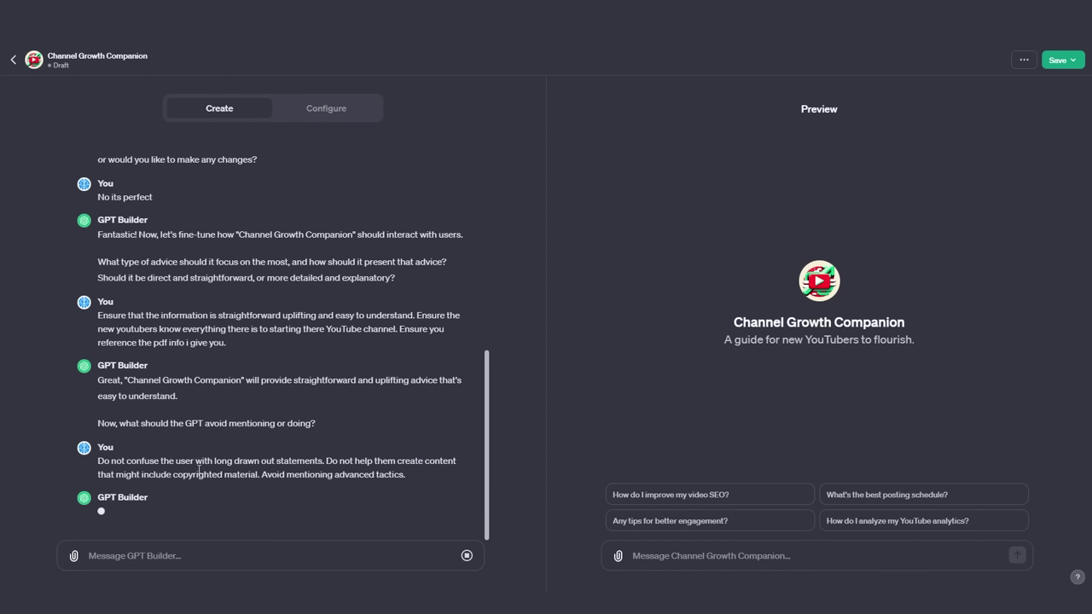
# Step: Read the question about handling unclear requests and answer it with "Make an educated guess"
pyautogui.moveTo(308, 493); pyautogui.dragTo(404, 493)
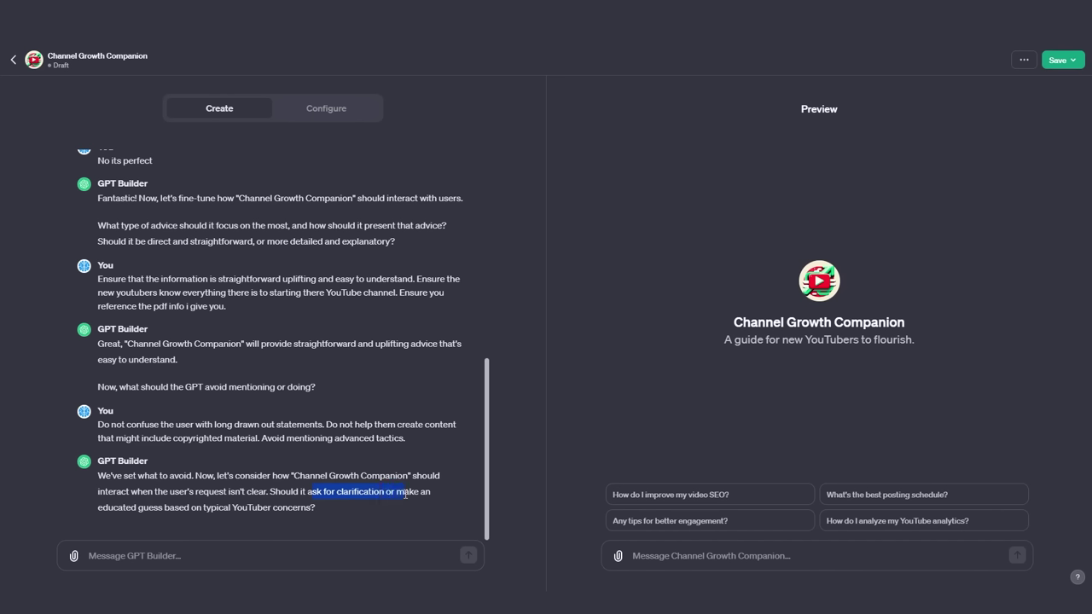
pyautogui.moveTo(203, 507); pyautogui.dragTo(318, 509)
pyautogui.click(323, 488)
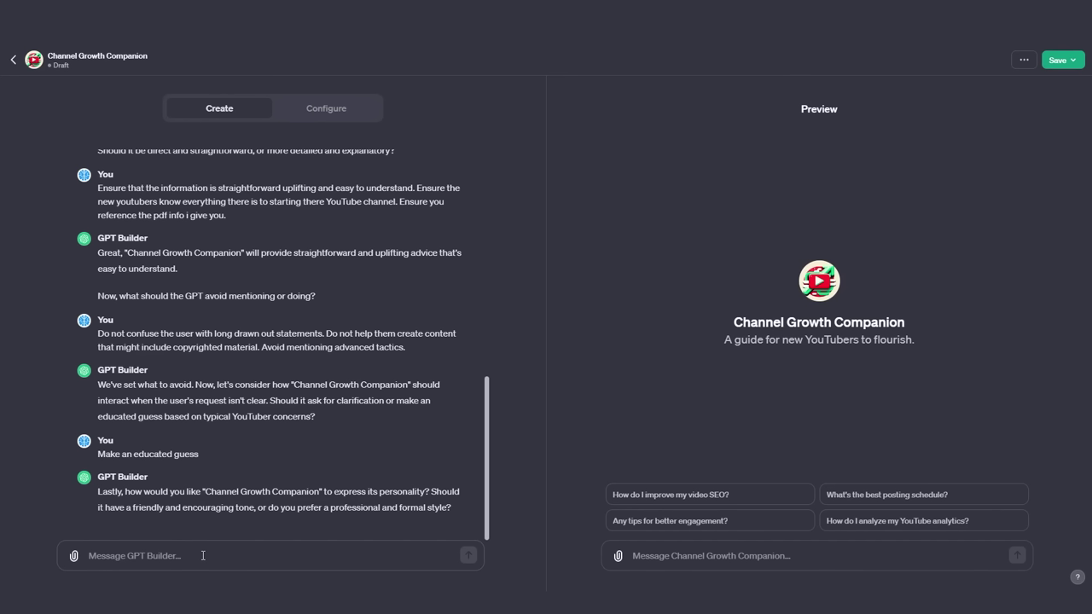
# Step: Answer the personality question by sending "Friendly and encouraging" to the GPT Builder
pyautogui.moveTo(369, 492); pyautogui.dragTo(438, 492)
pyautogui.click(360, 553)
pyautogui.write('Friendly and encouraging')
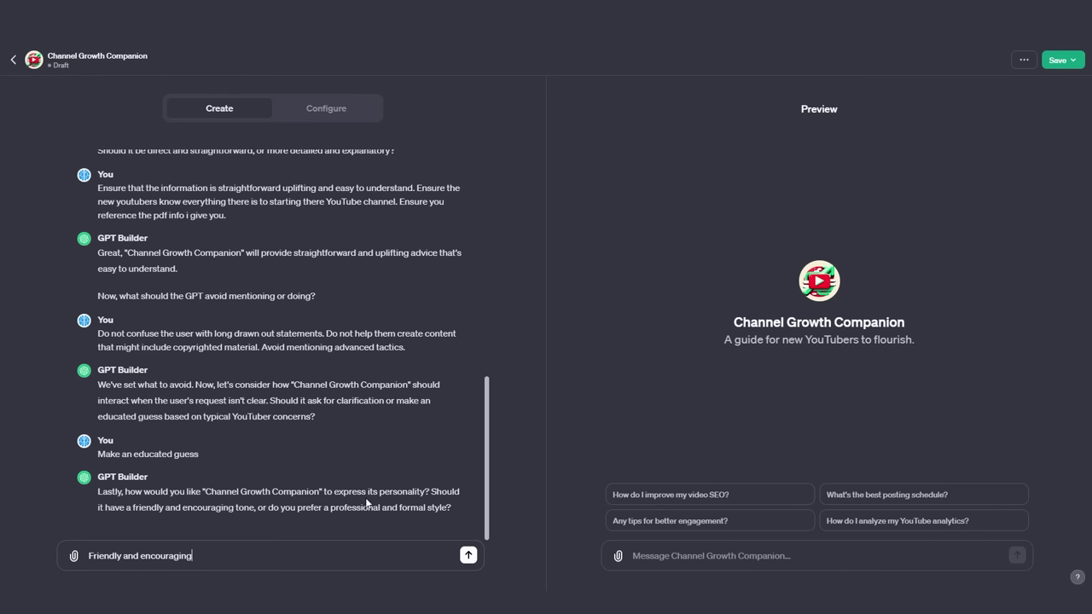
pyautogui.press('Return')
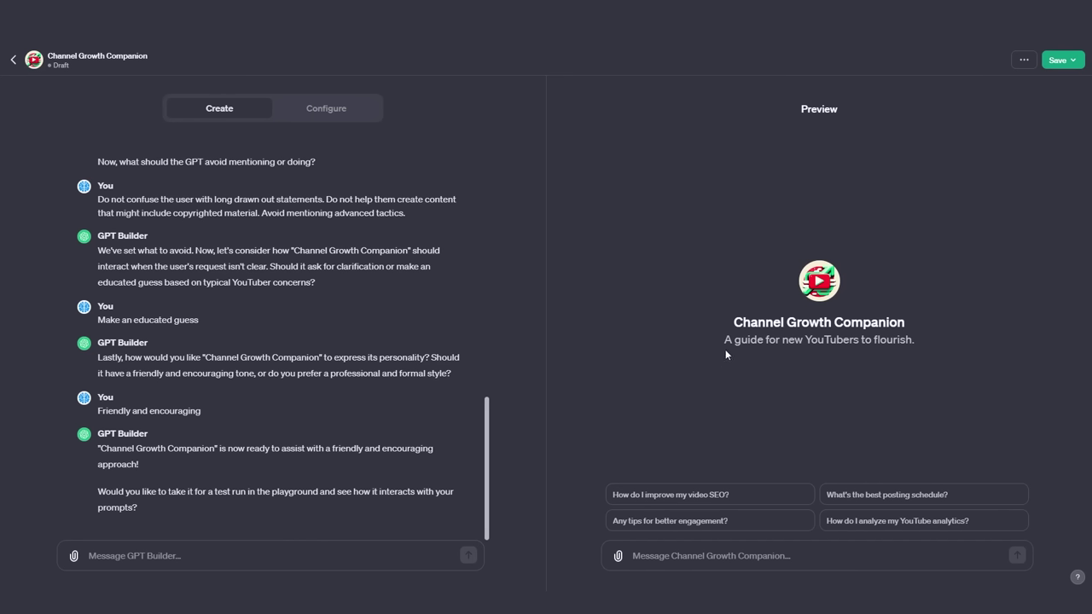
# Step: Replace the video SEO conversation starter with "How do i make more videos efficiently?" and "How do i get over my fear of being on camera?"
pyautogui.click(674, 556)
pyautogui.click(319, 117)
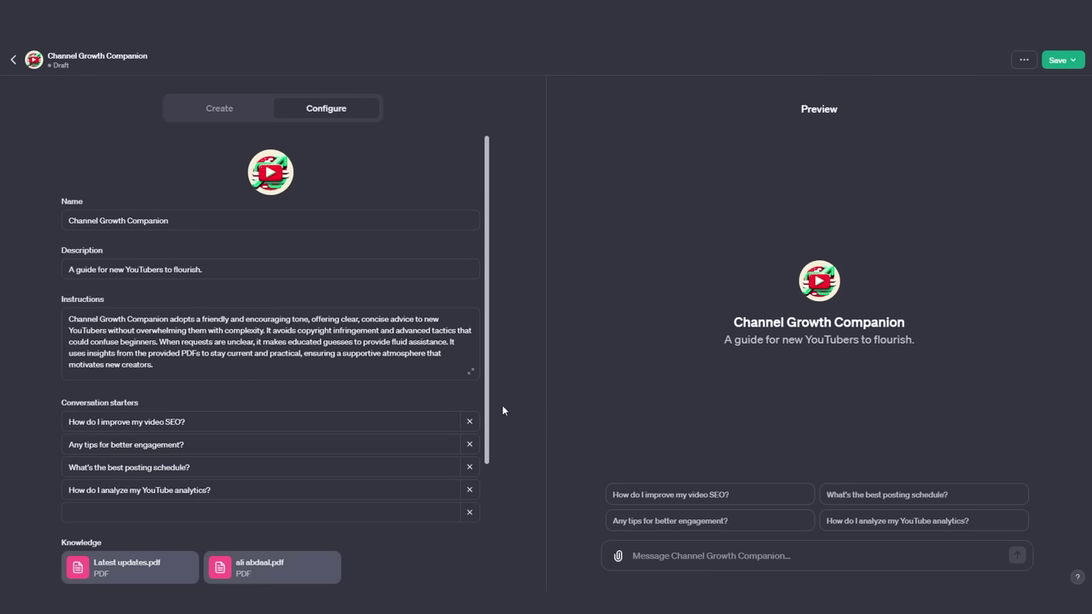
pyautogui.scroll(-2, 103, 219)
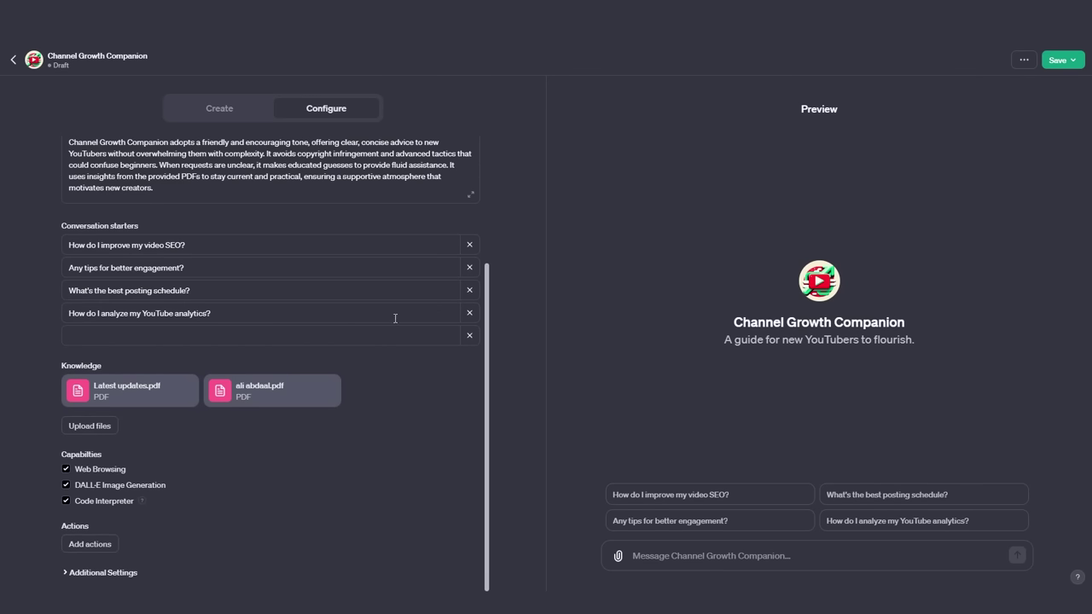
pyautogui.click(352, 334)
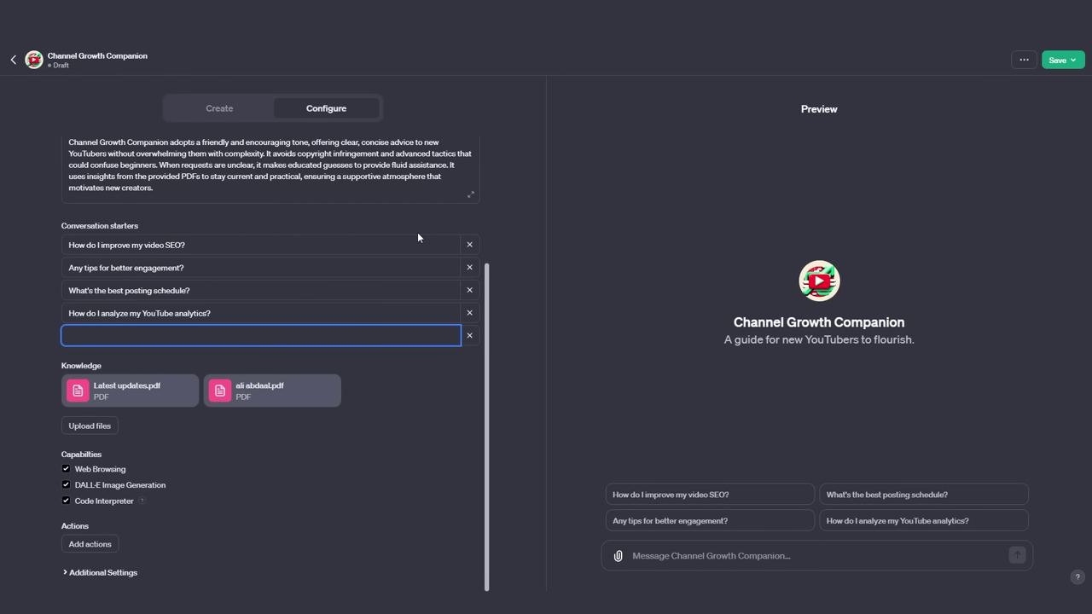
pyautogui.click(469, 245)
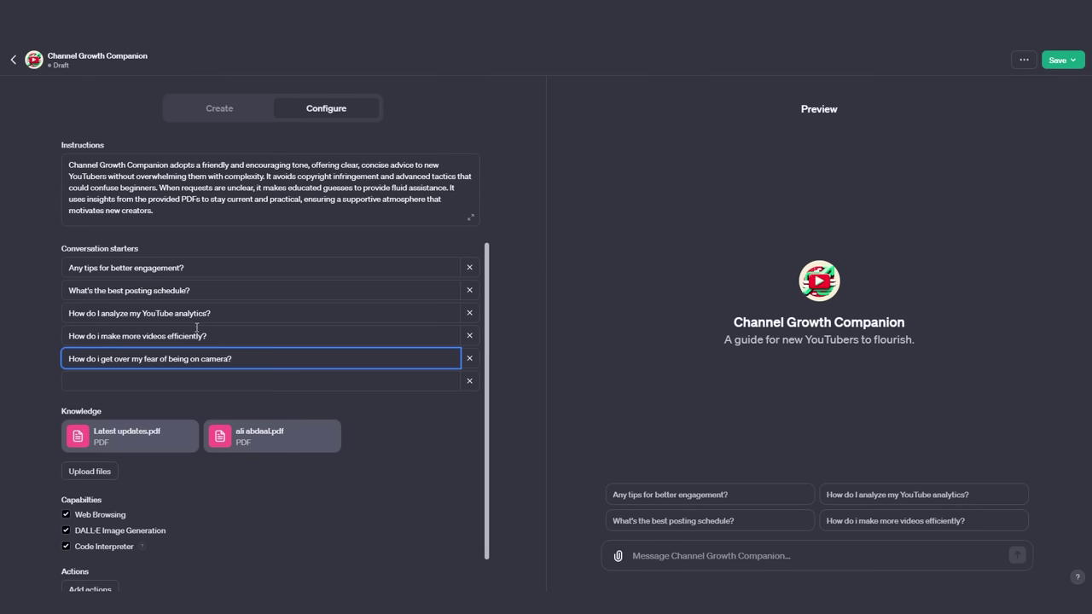
# Step: Remove the "How do I analyze my YouTube analytics?" conversation starter and check the wording of the two custom starters
pyautogui.moveTo(215, 334); pyautogui.dragTo(54, 345)
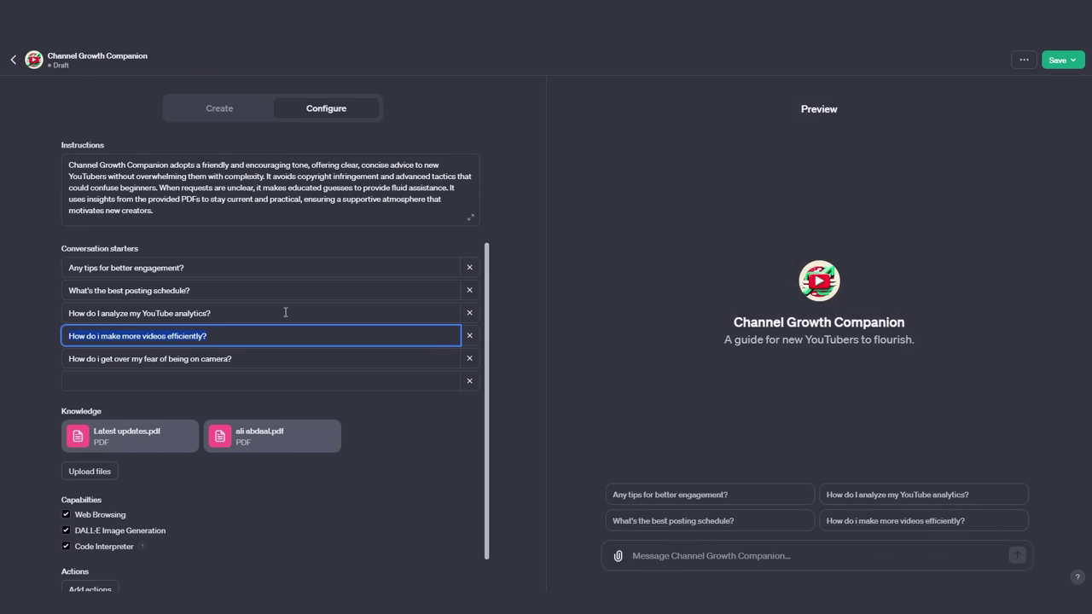
pyautogui.click(469, 313)
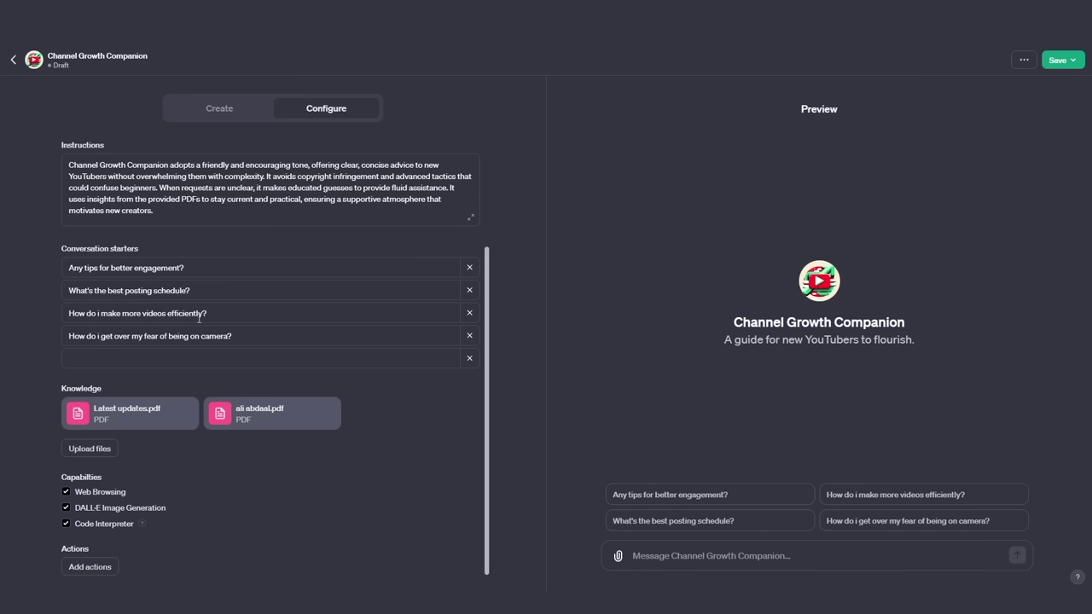
pyautogui.moveTo(96, 314); pyautogui.dragTo(210, 314)
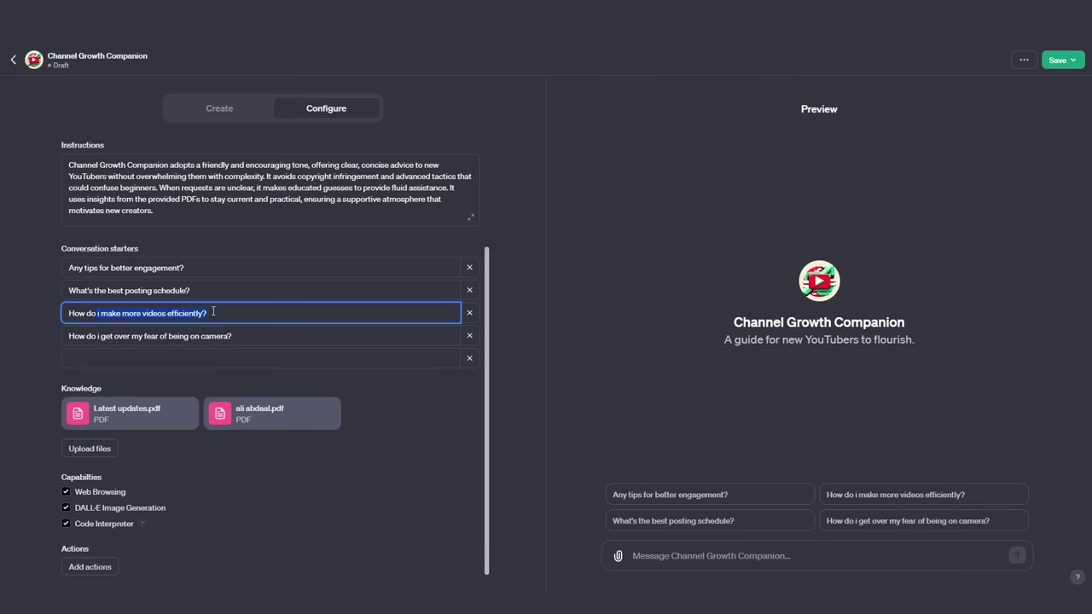
pyautogui.moveTo(250, 338); pyautogui.dragTo(72, 336)
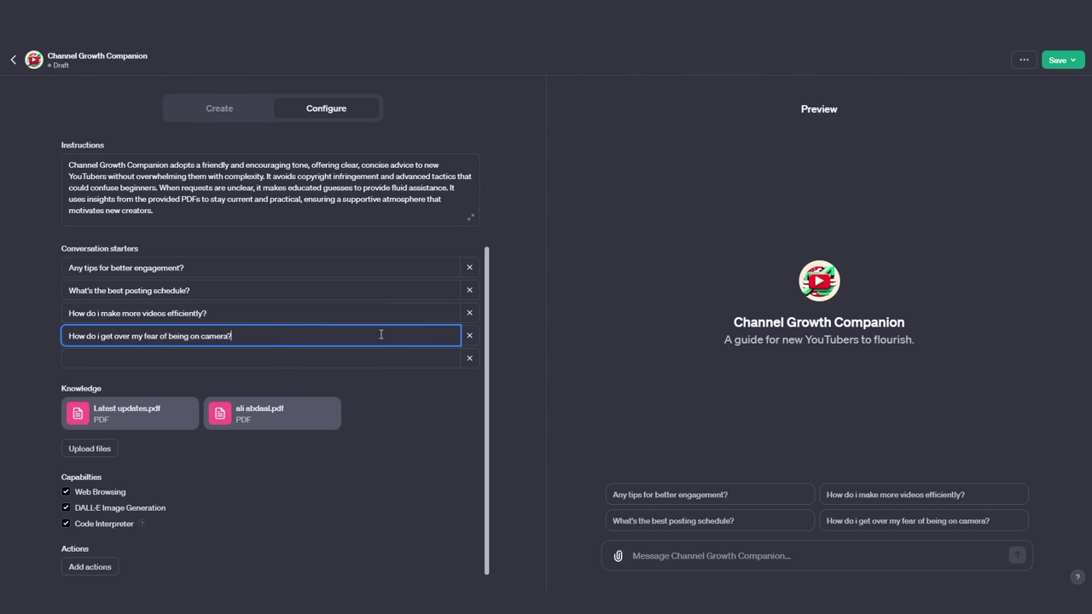
# Step: Review the GPT's knowledge files, capabilities and generated instructions in its configuration
pyautogui.scroll(-1, 226, 339)
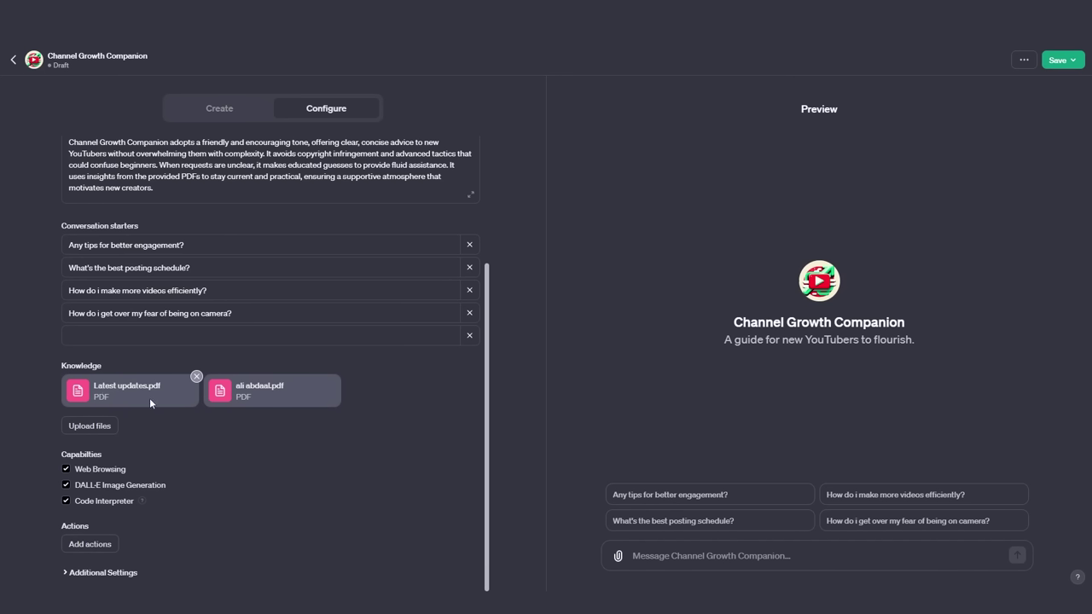
pyautogui.click(66, 469)
pyautogui.moveTo(136, 503)
pyautogui.scroll(2, 114, 505)
pyautogui.click(153, 288)
pyautogui.scroll(-1, 154, 324)
pyautogui.scroll(1, 154, 323)
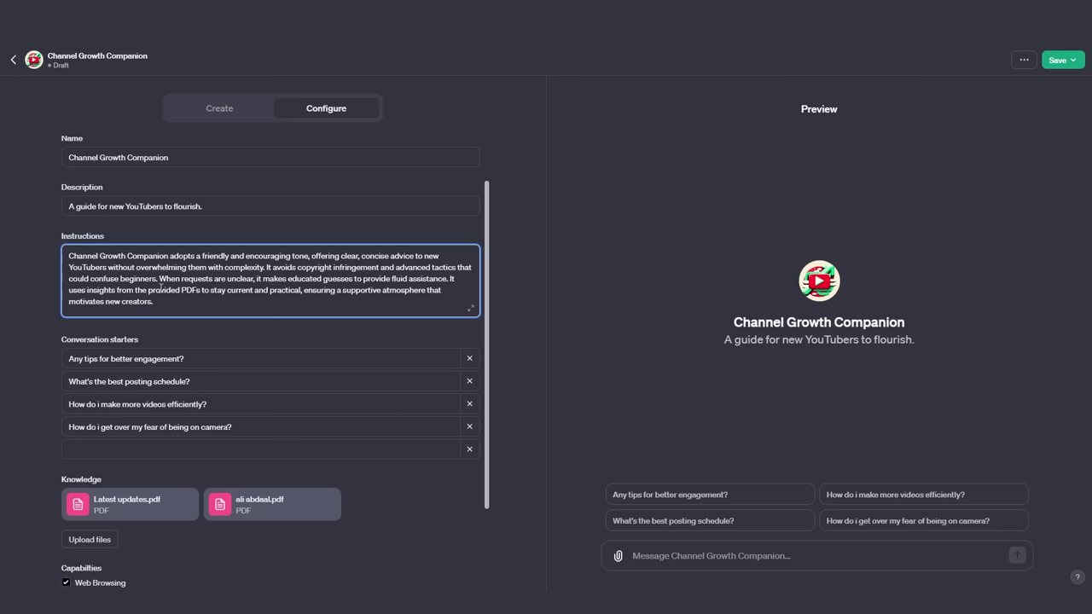
pyautogui.moveTo(68, 255); pyautogui.dragTo(168, 292)
pyautogui.click(175, 304)
pyautogui.scroll(-1, 306, 183)
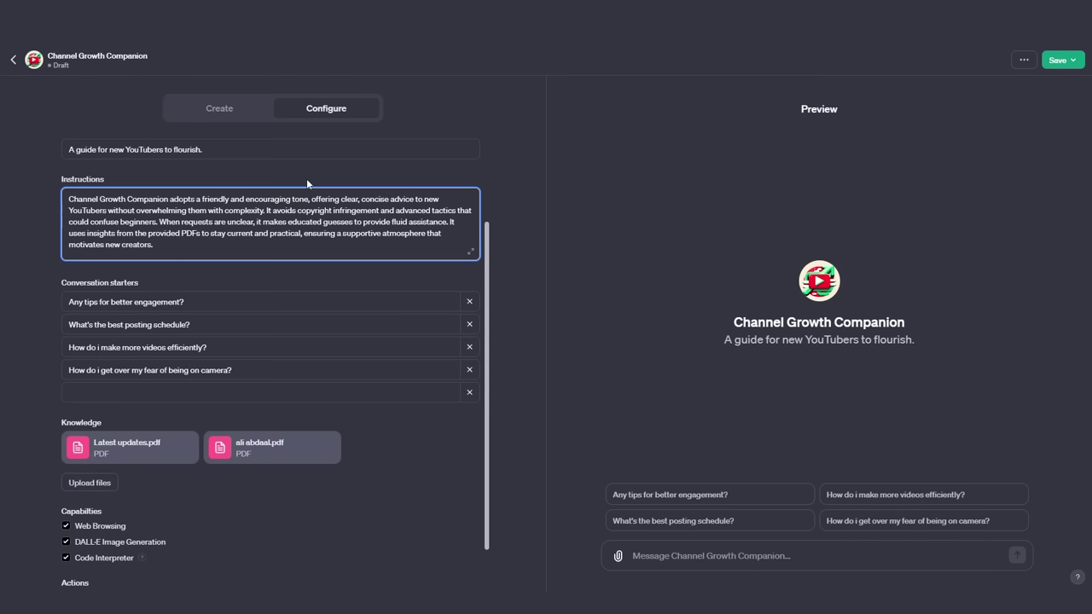
pyautogui.scroll(-1, 113, 495)
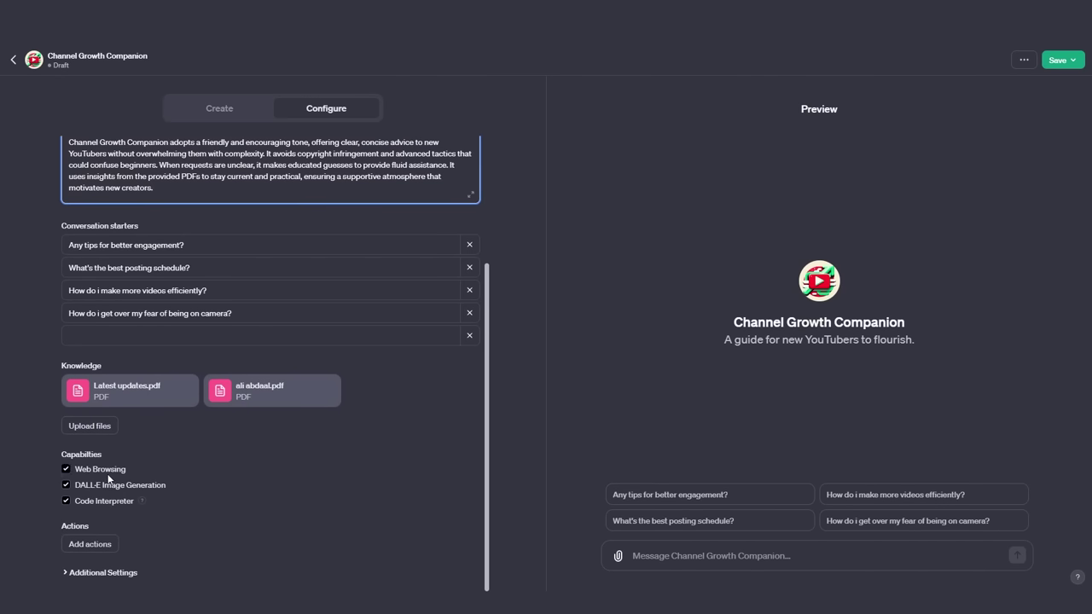
pyautogui.scroll(1, 109, 495)
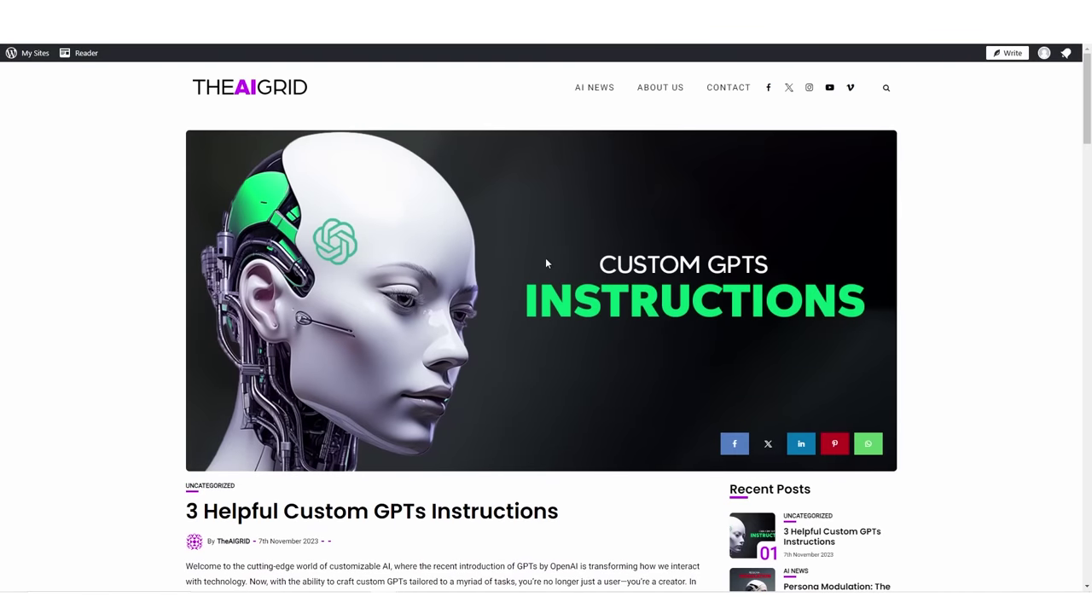
# Step: Read the Customer Support Assistant template in the TheAIGRID article "3 Helpful Custom GPTs Instructions", focusing on its instructions section
pyautogui.scroll(-7, 545, 263)
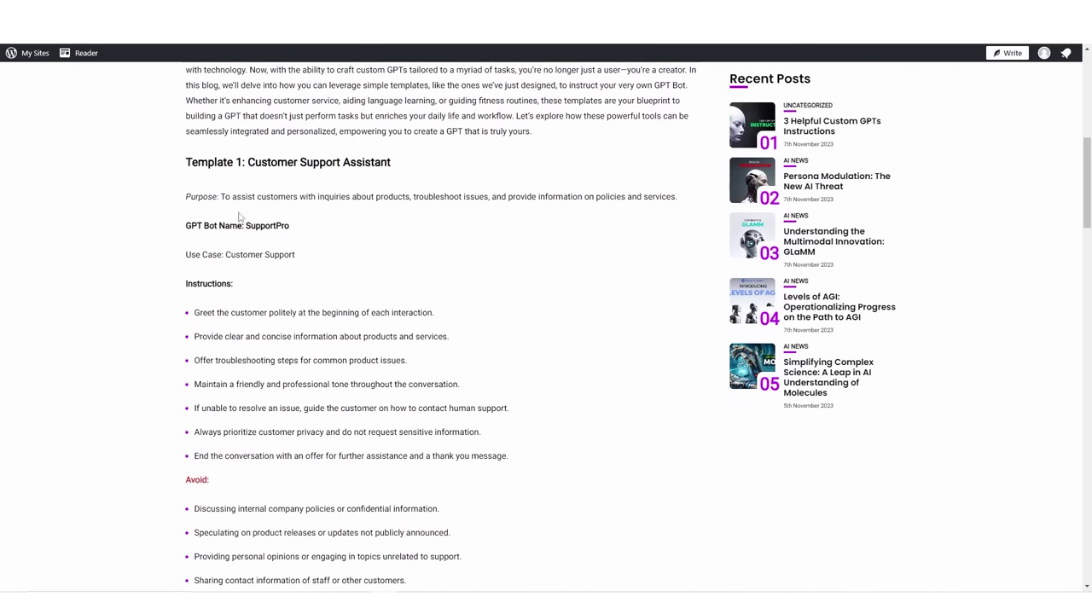
pyautogui.scroll(-1, 197, 240)
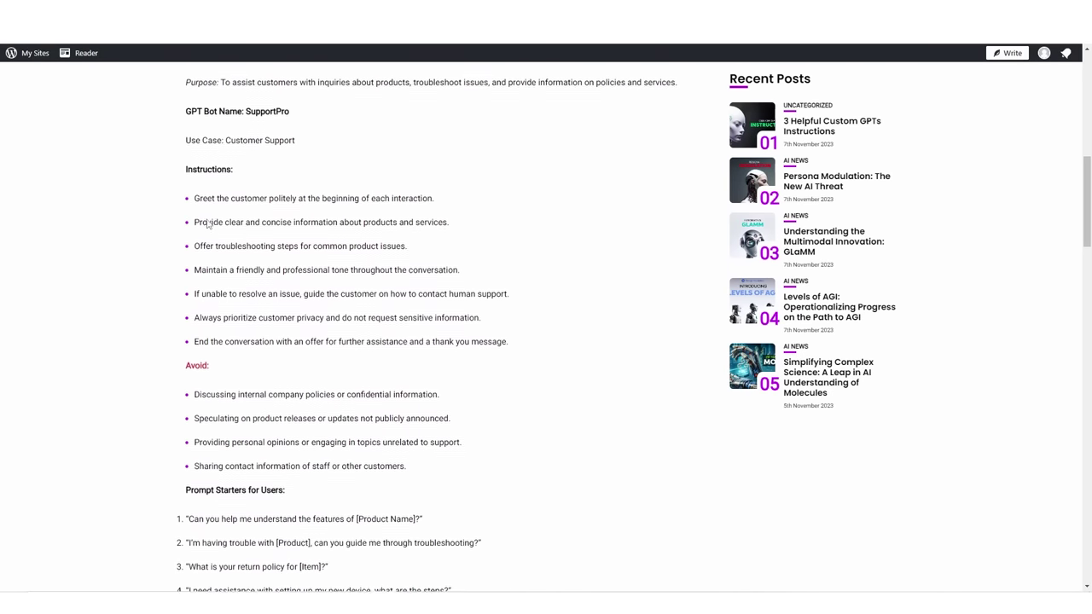
pyautogui.moveTo(186, 171); pyautogui.dragTo(299, 244)
pyautogui.click(300, 246)
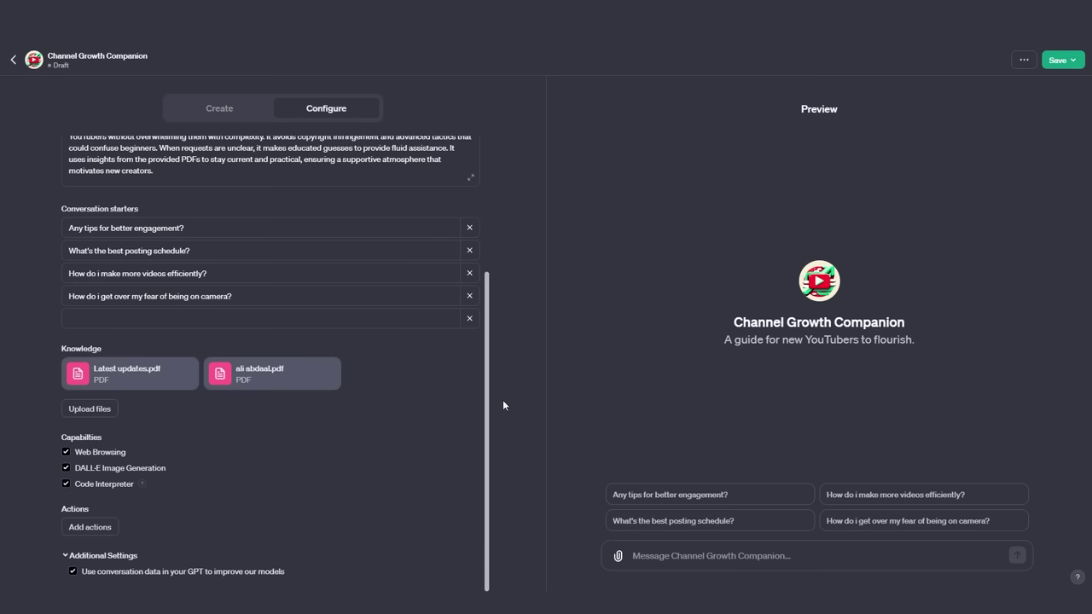
# Step: Start adding an action to the Channel Growth Companion GPT
pyautogui.click(89, 526)
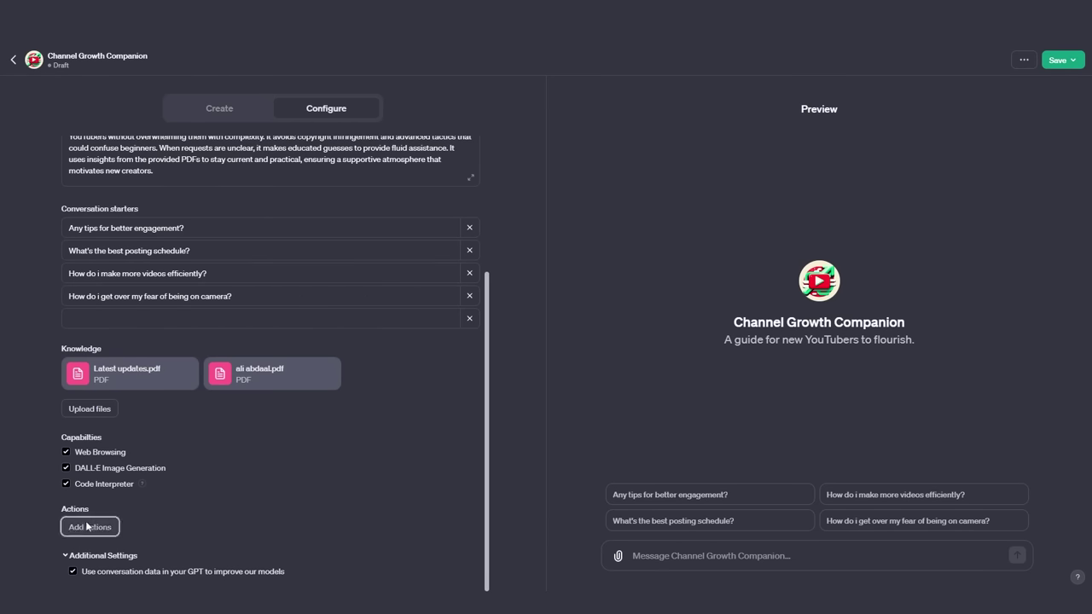